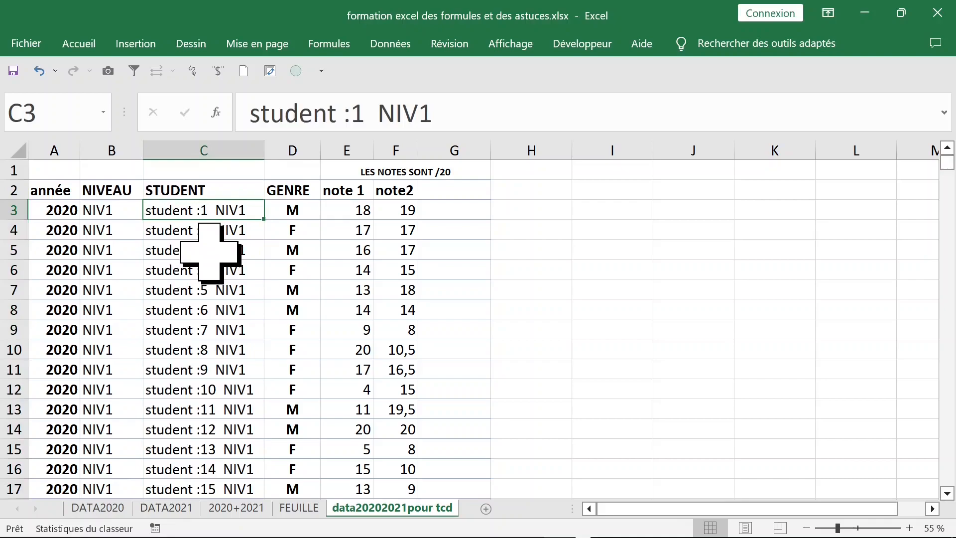
Examine the source data: the student names, the GENRE column and the note 1 and note2 grades out of 20.
{"action": "left_click", "coordinate": [224, 252]}
{"action": "left_click", "coordinate": [227, 293]}
{"action": "left_click_drag", "start_coordinate": [199, 210], "coordinate": [190, 417]}
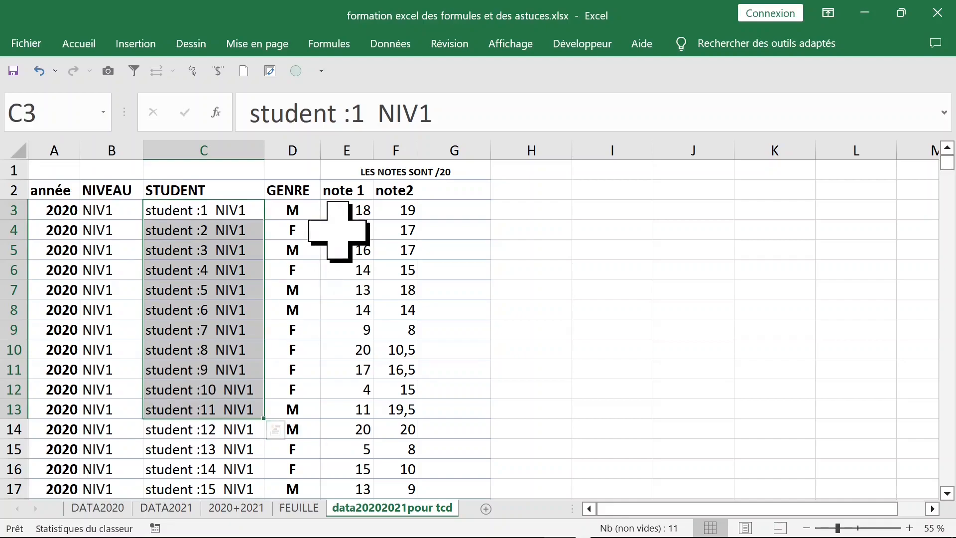
{"action": "left_click", "coordinate": [290, 149]}
{"action": "left_click", "coordinate": [355, 149]}
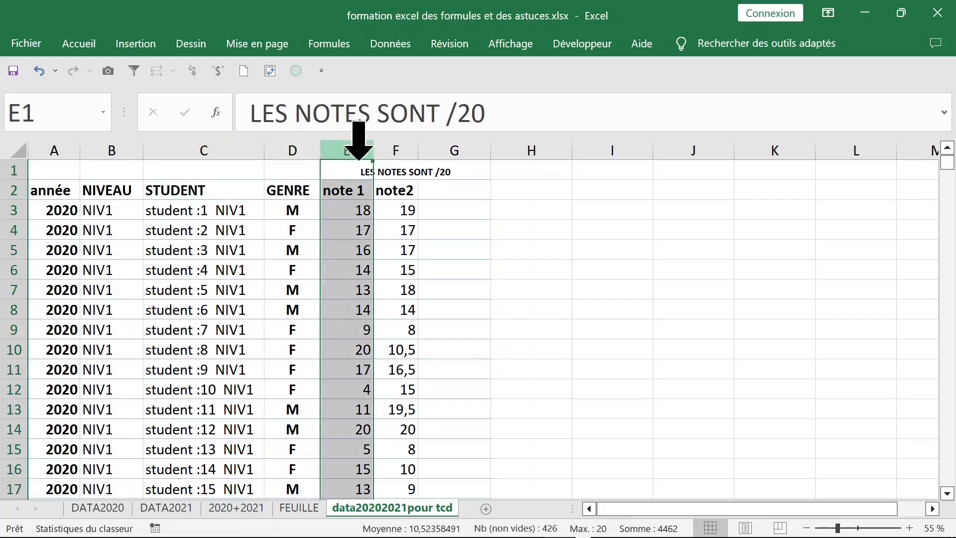
{"action": "left_click", "coordinate": [397, 150]}
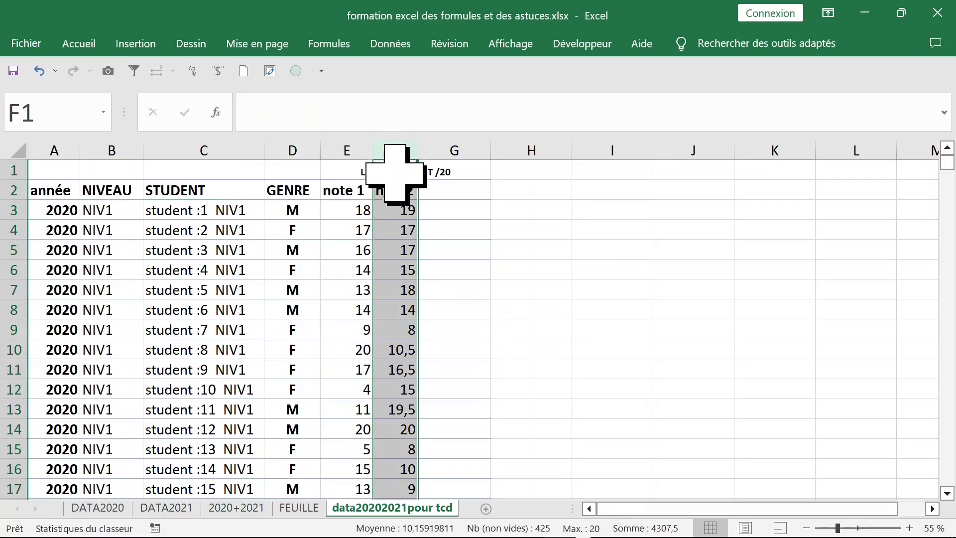
{"action": "left_click", "coordinate": [369, 170]}
{"action": "left_click", "coordinate": [454, 227]}
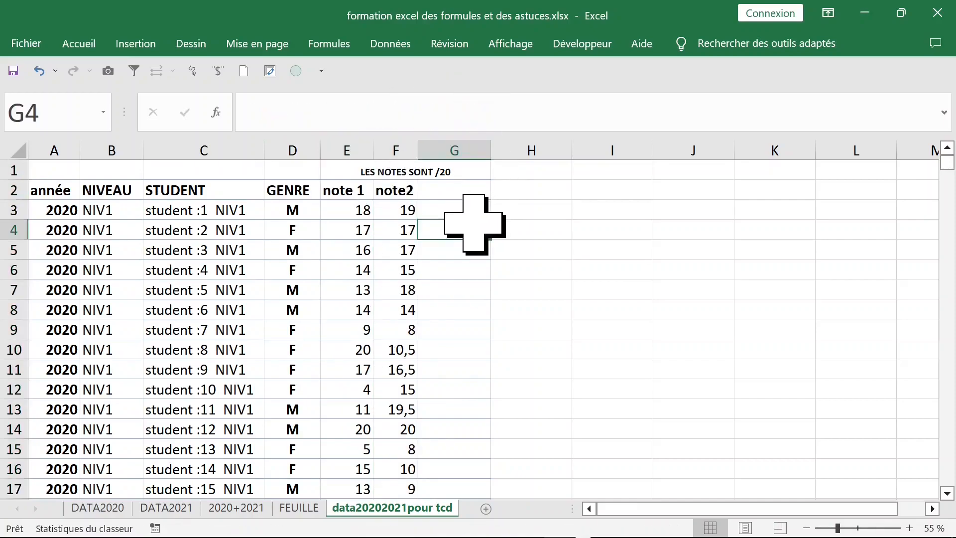
{"action": "left_click", "coordinate": [398, 213]}
{"action": "left_click_drag", "start_coordinate": [292, 210], "coordinate": [384, 373]}
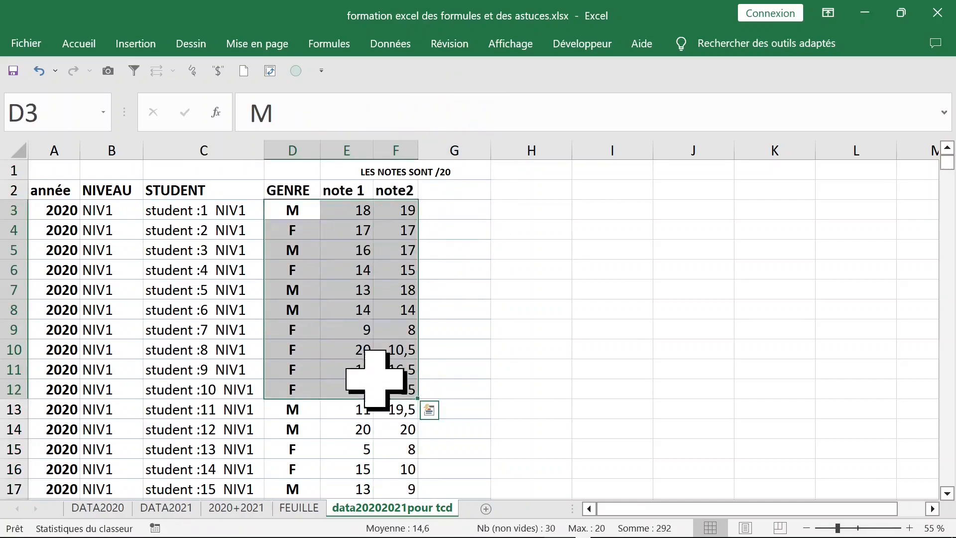
Apply all borders to the whole student data block from column A to column F.
{"action": "left_click", "coordinate": [254, 232]}
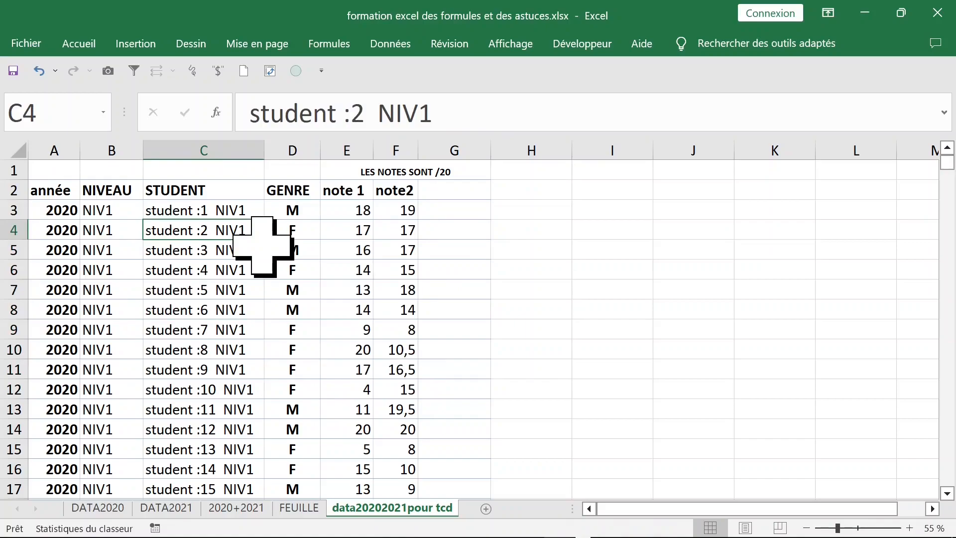
{"action": "key", "text": "ctrl+a"}
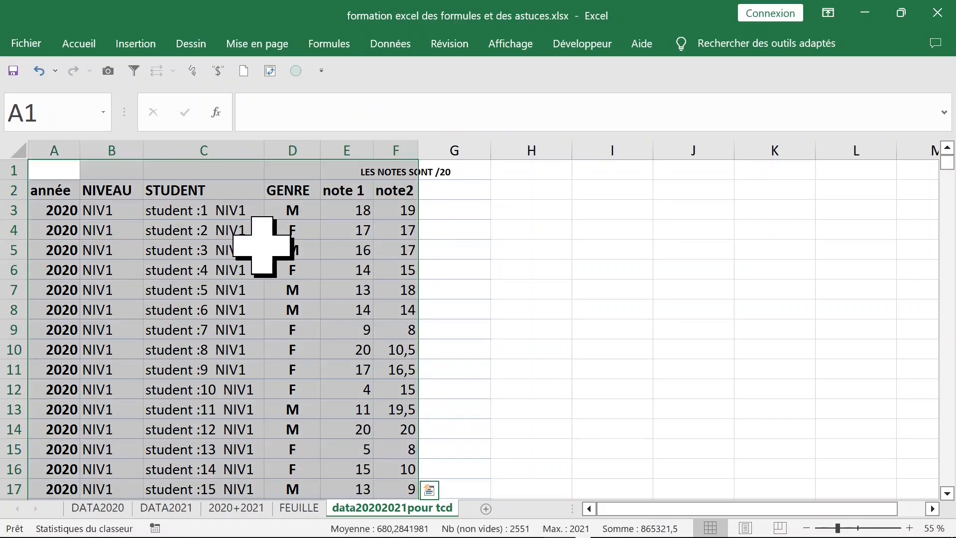
{"action": "left_click", "coordinate": [81, 43]}
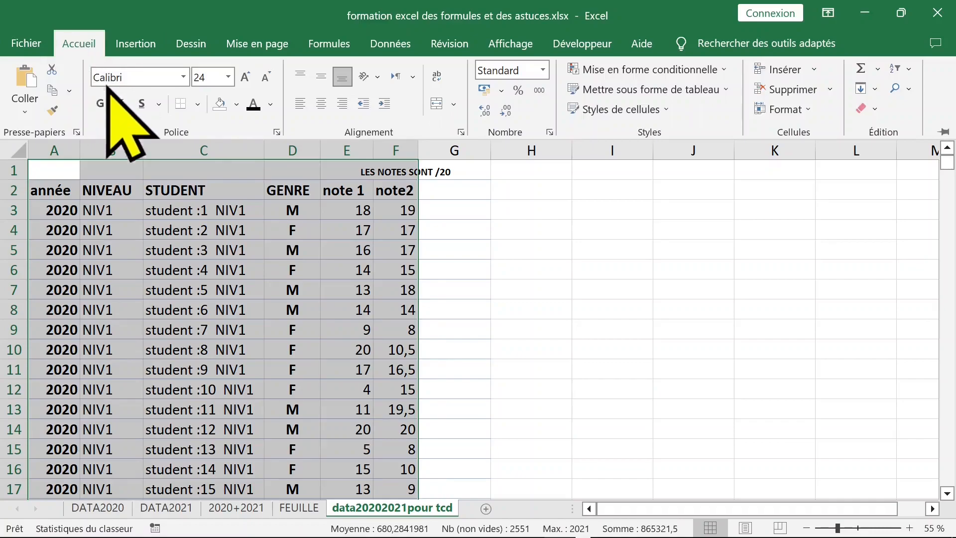
{"action": "left_click", "coordinate": [197, 103]}
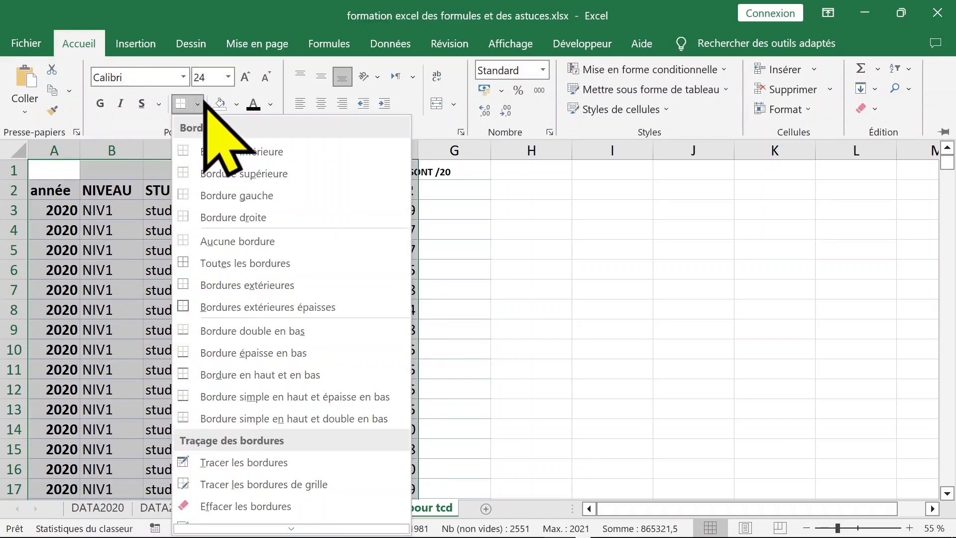
{"action": "left_click", "coordinate": [261, 267]}
Try to change the borders of row 1 above the table headers.
{"action": "left_click", "coordinate": [13, 170]}
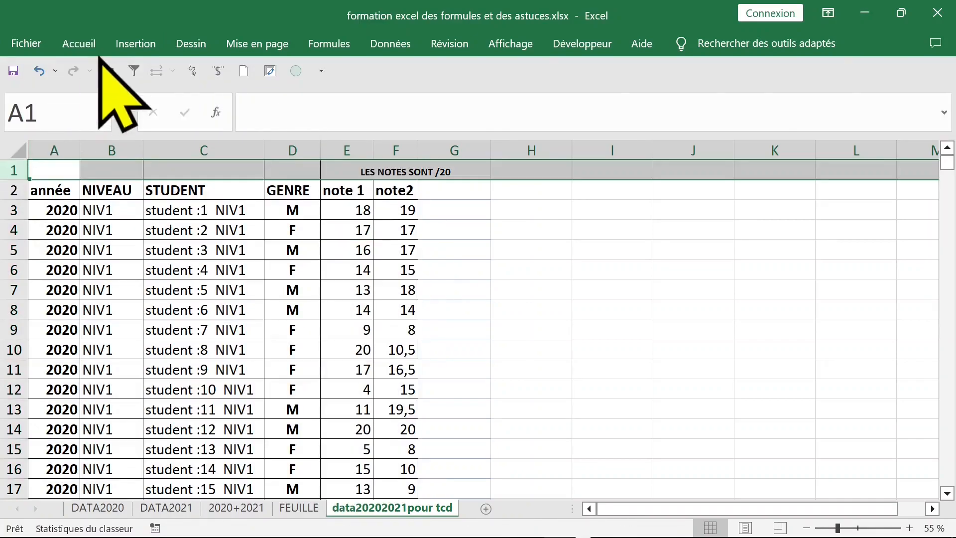
{"action": "left_click", "coordinate": [80, 43]}
{"action": "left_click", "coordinate": [197, 104]}
Select the full data range from the header row A2:F2 down to the last student record.
{"action": "left_click_drag", "start_coordinate": [50, 190], "coordinate": [382, 199]}
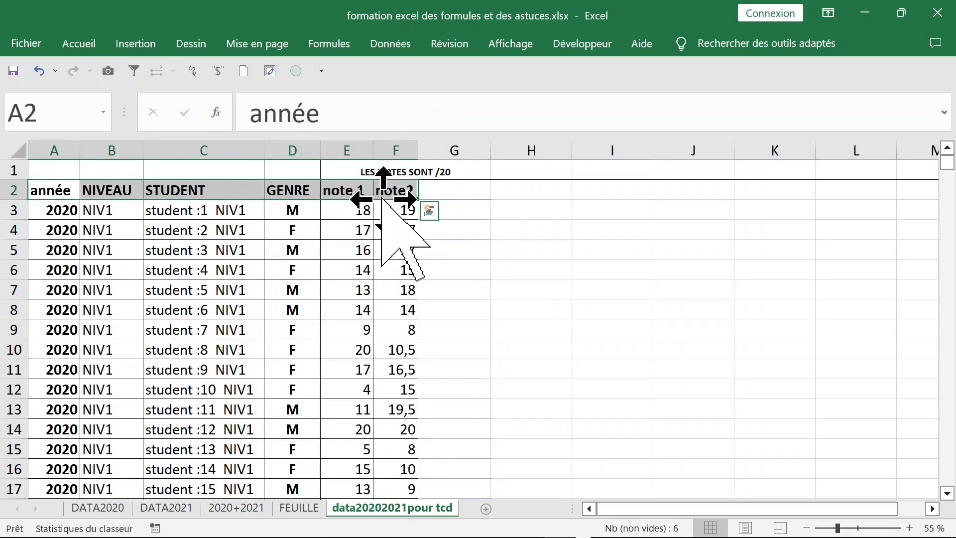
{"action": "key", "text": "ctrl+shift+Down"}
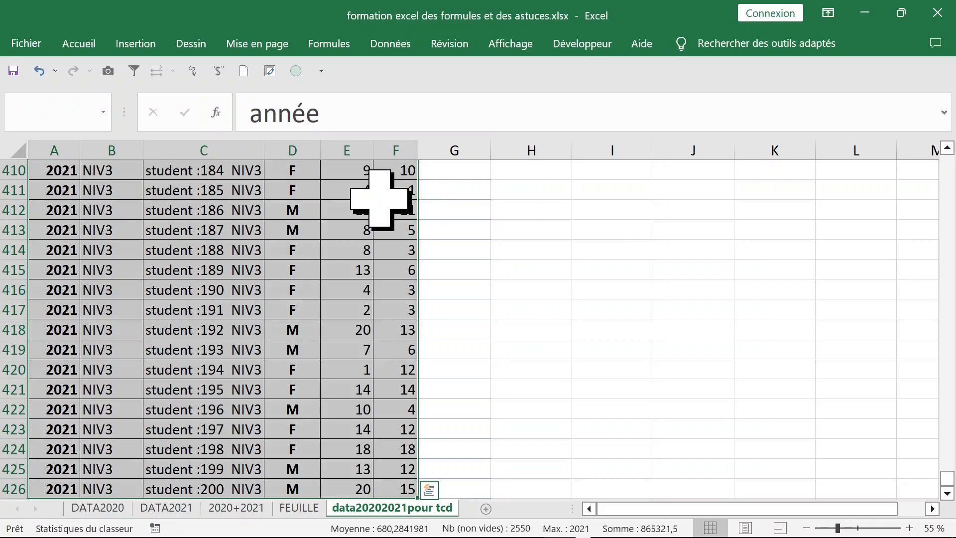
{"action": "key", "text": "ctrl+BackSpace"}
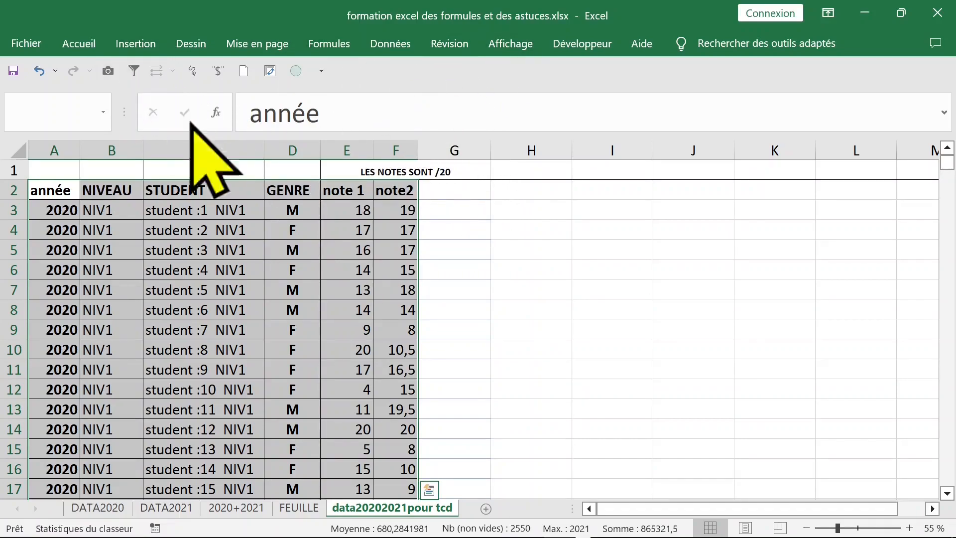
Create a pivot table on a new worksheet from the range A2:F426 of the student data.
{"action": "left_click", "coordinate": [145, 253]}
{"action": "left_click", "coordinate": [106, 249]}
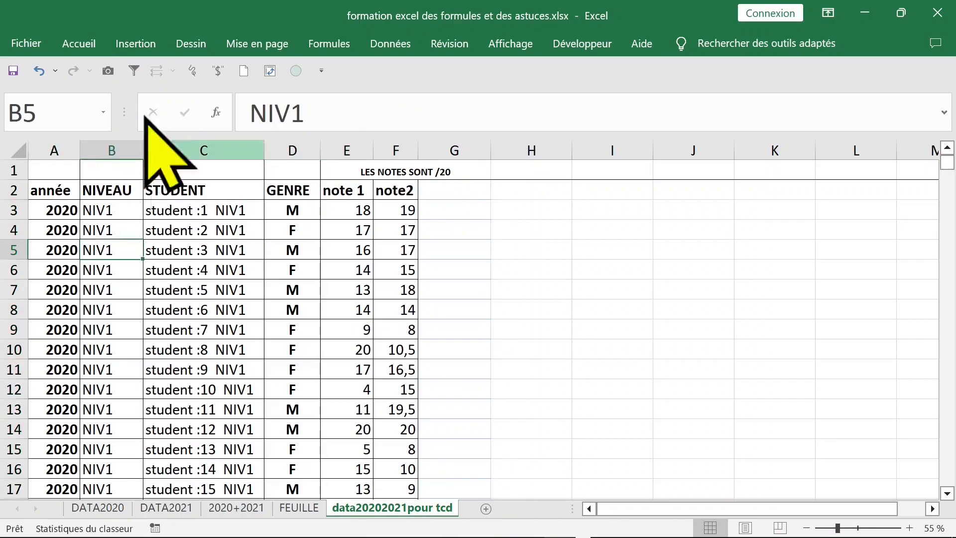
{"action": "left_click", "coordinate": [135, 43]}
{"action": "left_click", "coordinate": [28, 82]}
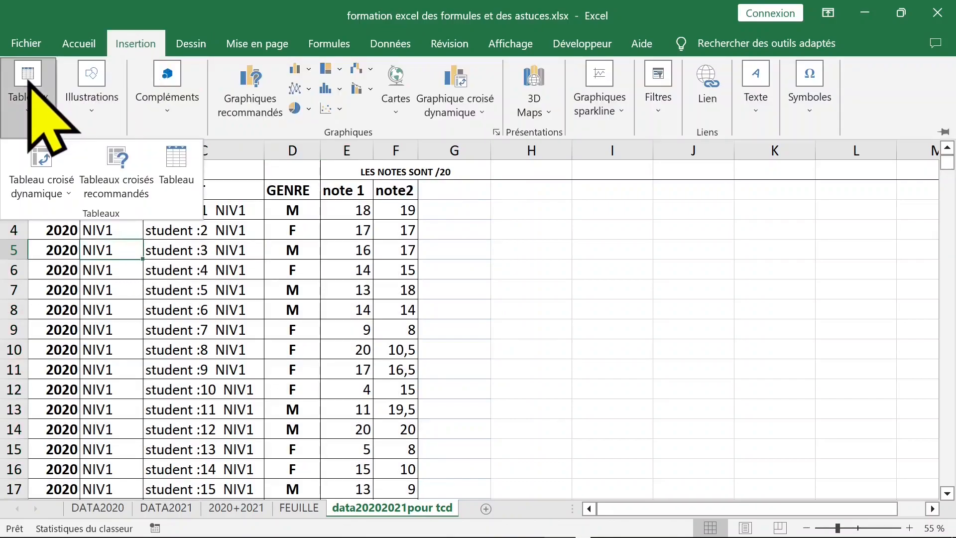
{"action": "left_click", "coordinate": [42, 157]}
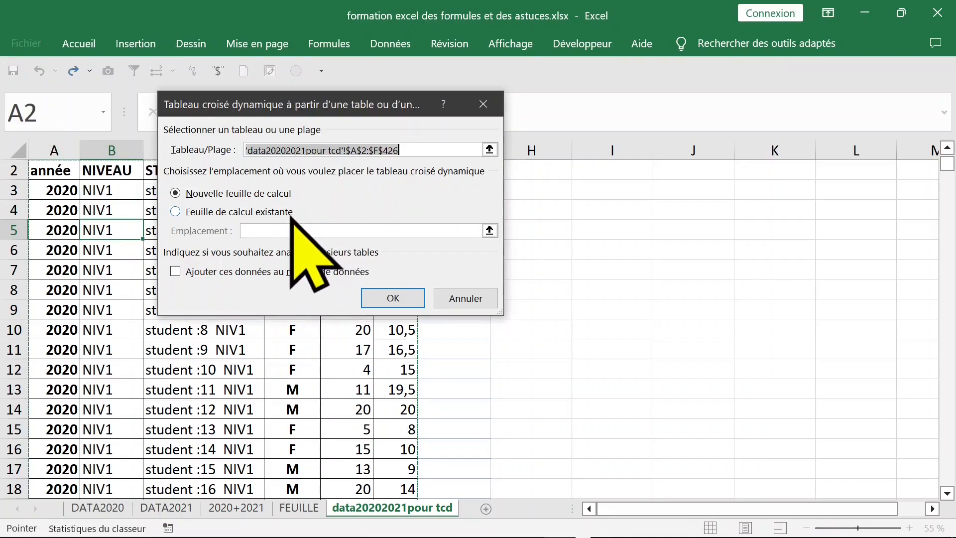
{"action": "left_click", "coordinate": [393, 297]}
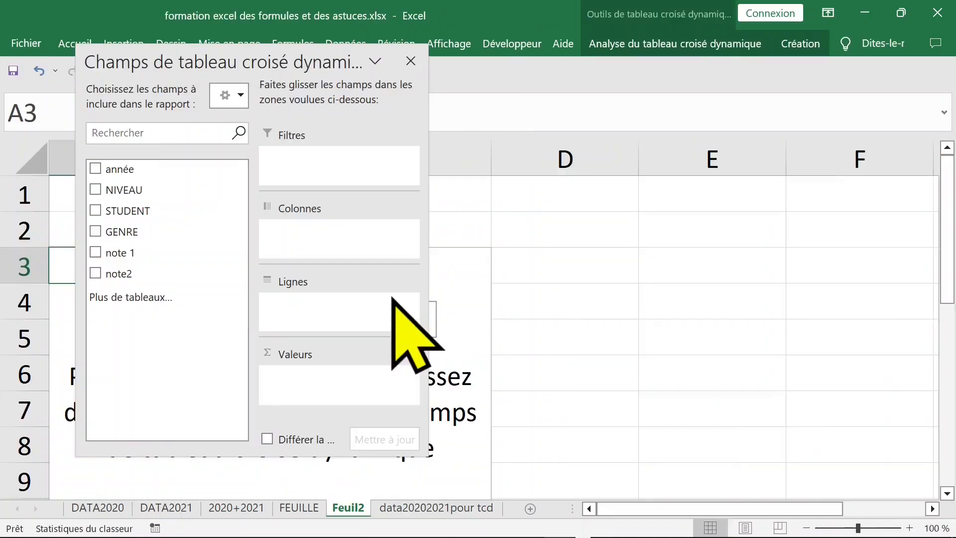
Rename the new pivot table worksheet as TCD20202021.
{"action": "double_click", "coordinate": [350, 508]}
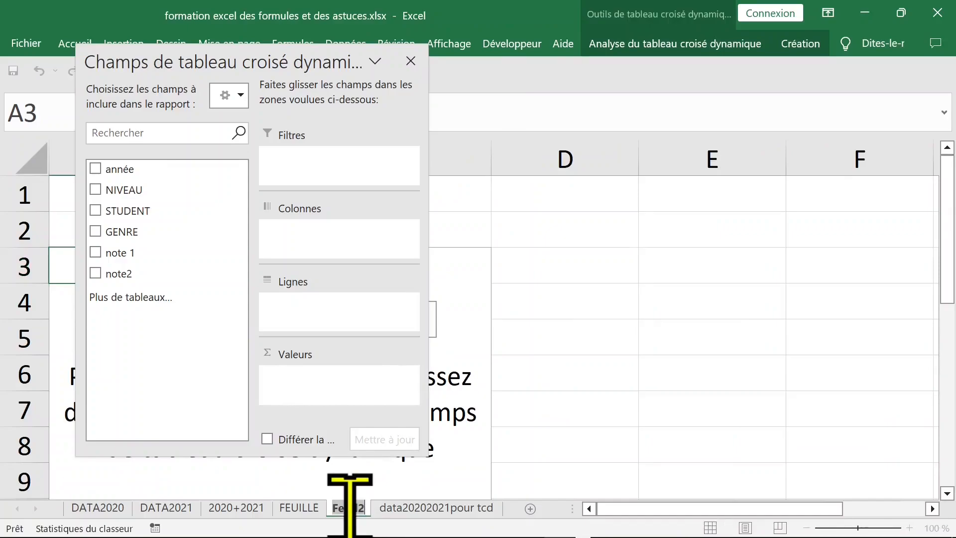
{"action": "type", "text": "TCD20202021"}
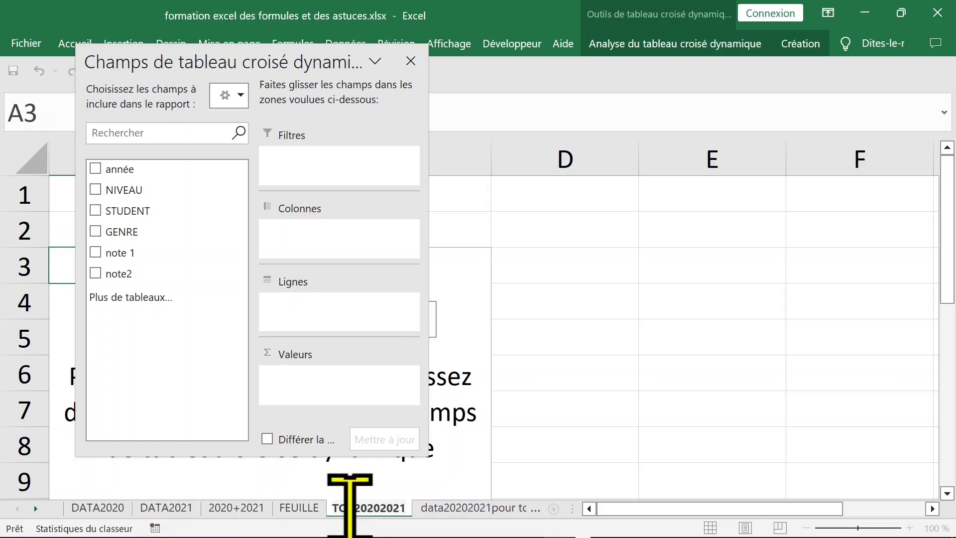
{"action": "key", "text": "Return"}
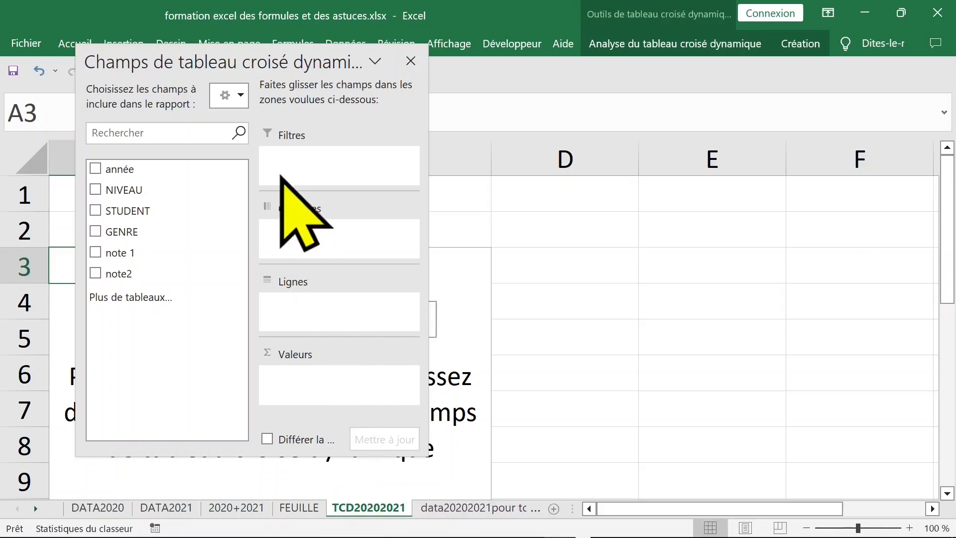
Build the pivot table with année in the rows, GENRE in the columns and a count of GENRE as values.
{"action": "left_click_drag", "start_coordinate": [252, 61], "coordinate": [706, 74]}
{"action": "left_click_drag", "start_coordinate": [706, 73], "coordinate": [728, 53]}
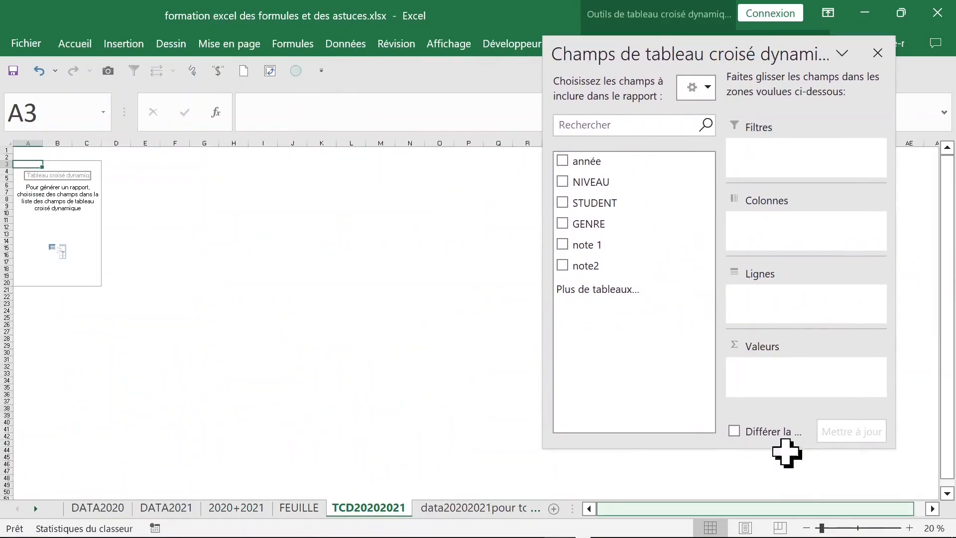
{"action": "left_click", "coordinate": [563, 160]}
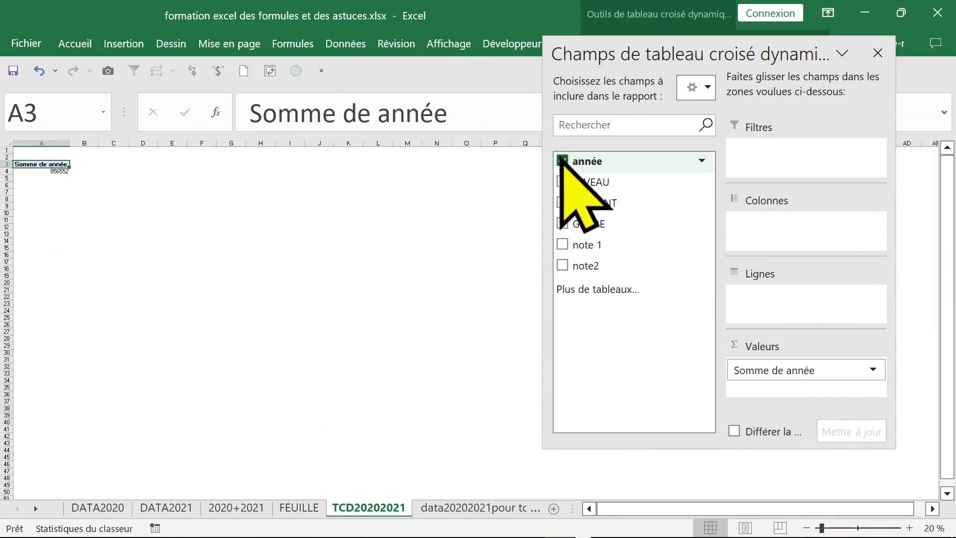
{"action": "left_click_drag", "start_coordinate": [803, 374], "coordinate": [786, 318]}
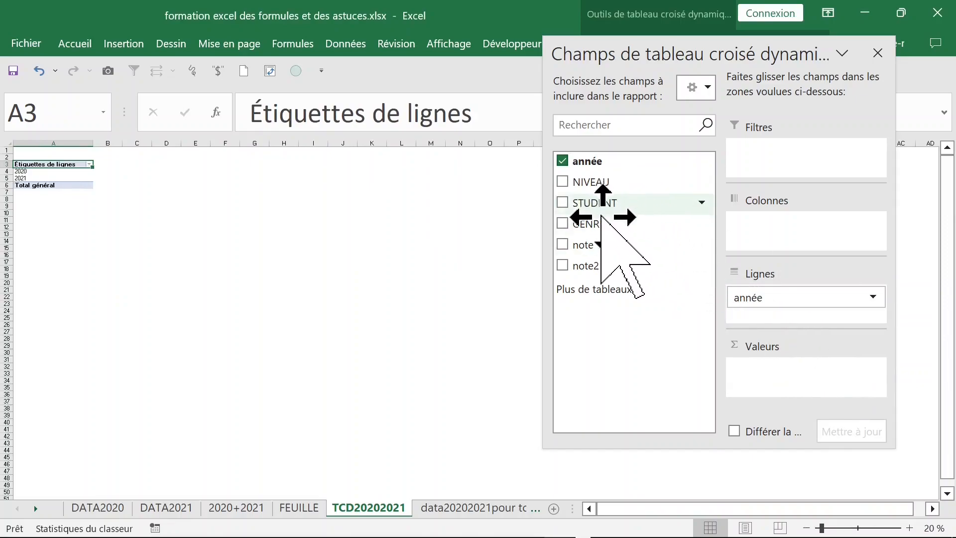
{"action": "left_click_drag", "start_coordinate": [604, 223], "coordinate": [756, 230]}
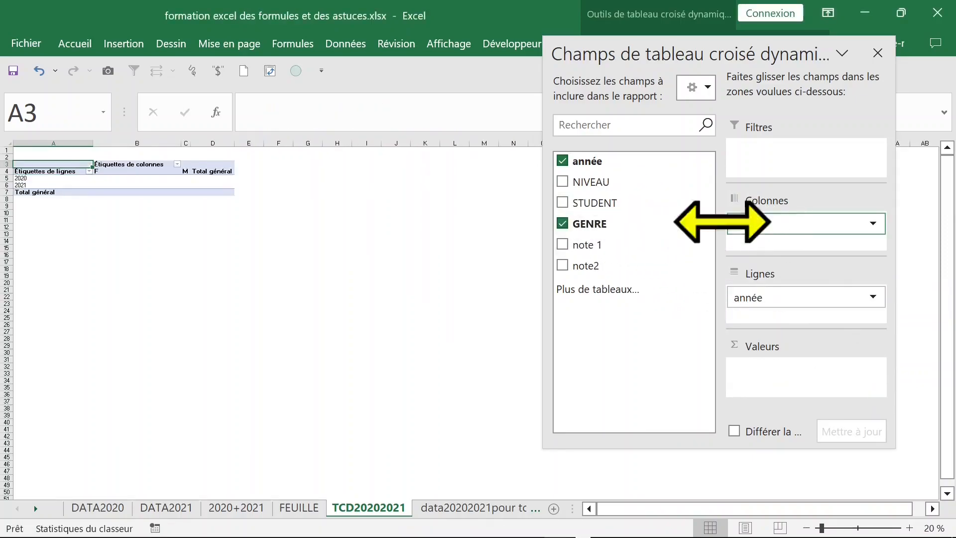
{"action": "left_click_drag", "start_coordinate": [612, 224], "coordinate": [784, 381]}
Enlarge the worksheet view to 60 % and close the pivot table's field list.
{"action": "left_click", "coordinate": [312, 283]}
{"action": "left_click", "coordinate": [909, 527]}
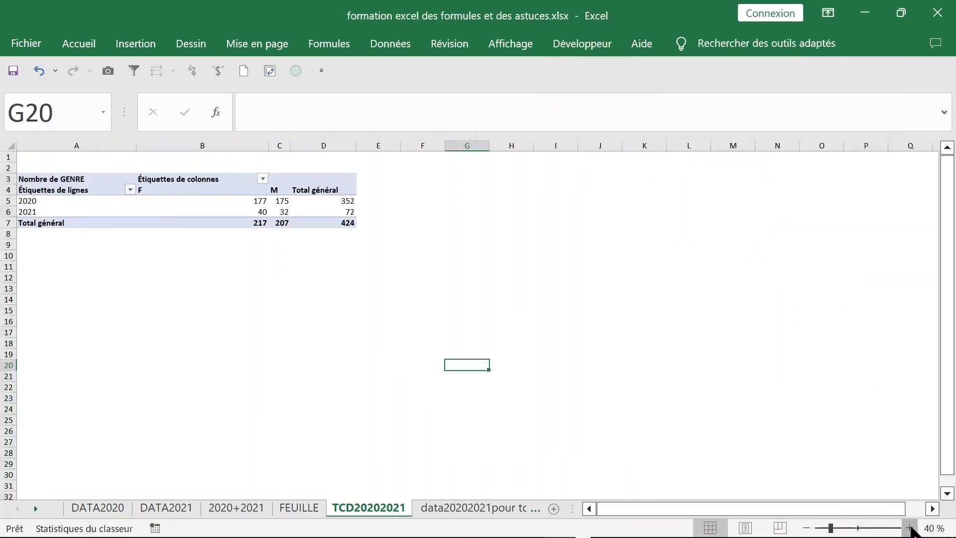
{"action": "left_click", "coordinate": [909, 528]}
{"action": "left_click", "coordinate": [910, 527]}
{"action": "left_click", "coordinate": [910, 528]}
{"action": "left_click", "coordinate": [665, 345]}
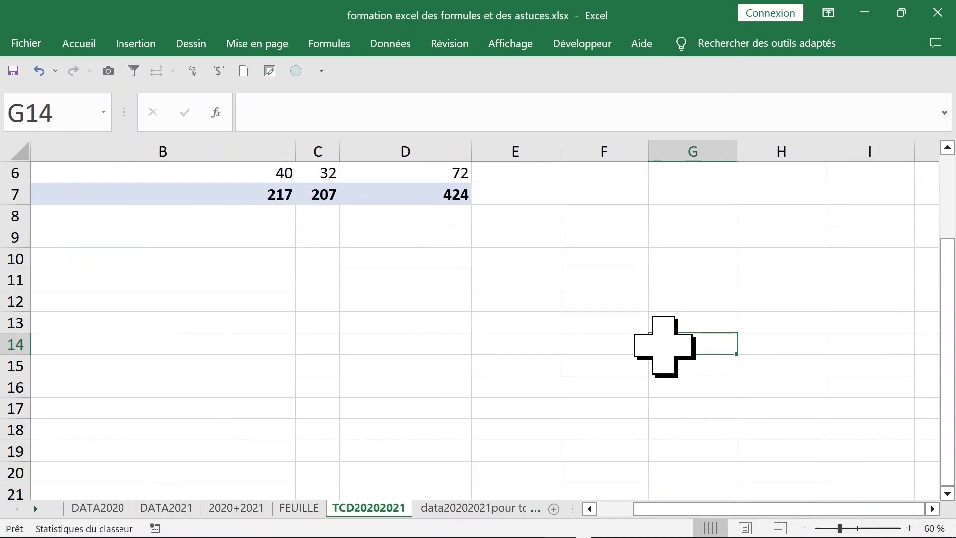
{"action": "key", "text": "ctrl+Home"}
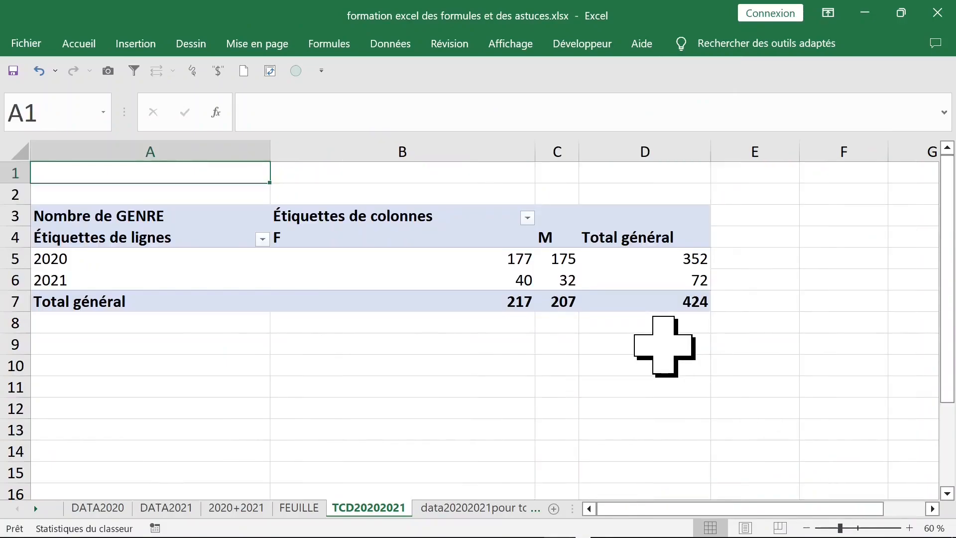
{"action": "left_click", "coordinate": [454, 265]}
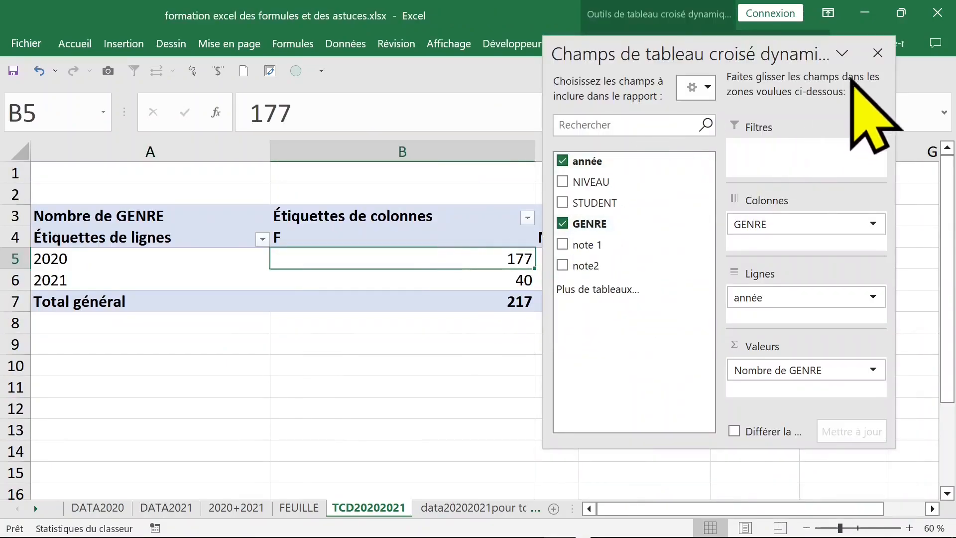
{"action": "left_click", "coordinate": [878, 53]}
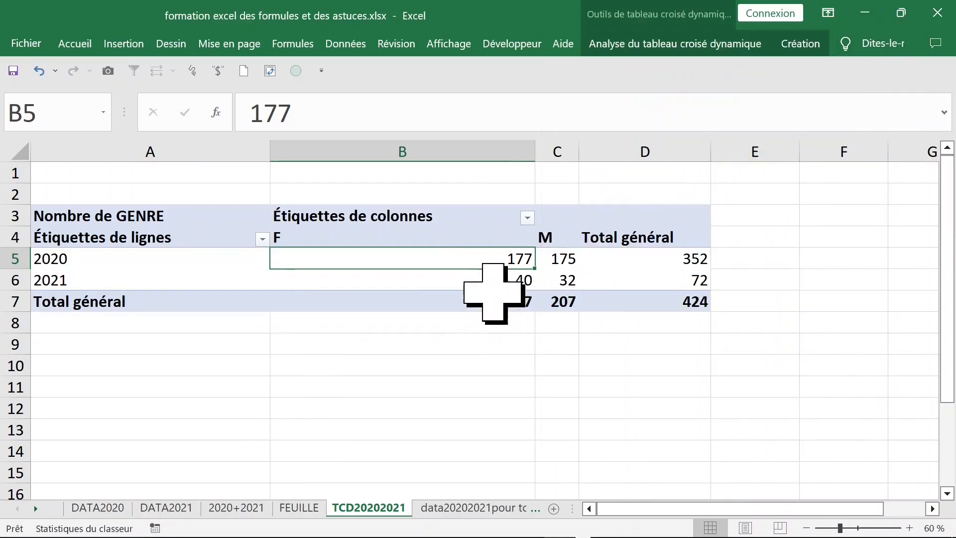
Change the pivot table's report layout so the field names année and GENRE serve as its headers.
{"action": "left_click", "coordinate": [706, 45]}
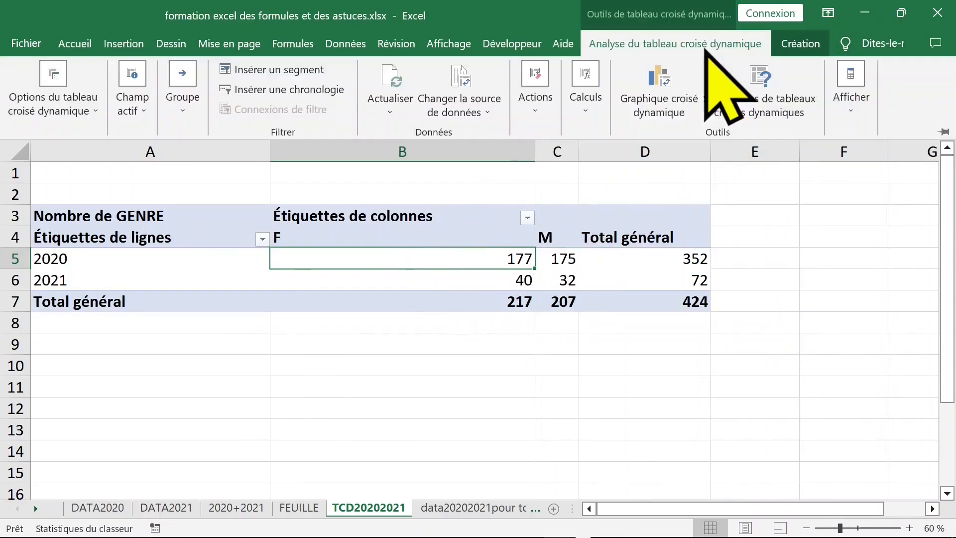
{"action": "left_click", "coordinate": [800, 44]}
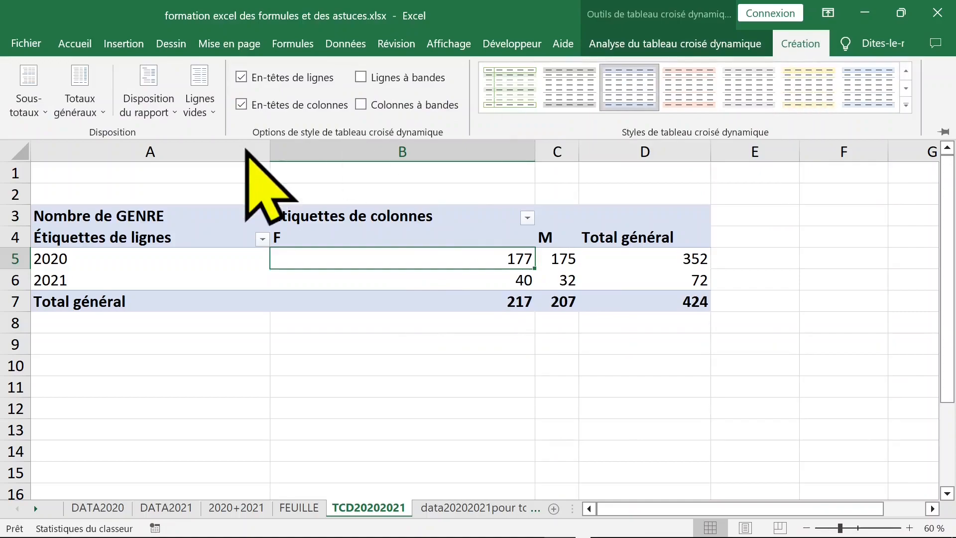
{"action": "left_click", "coordinate": [168, 120]}
{"action": "left_click", "coordinate": [139, 218]}
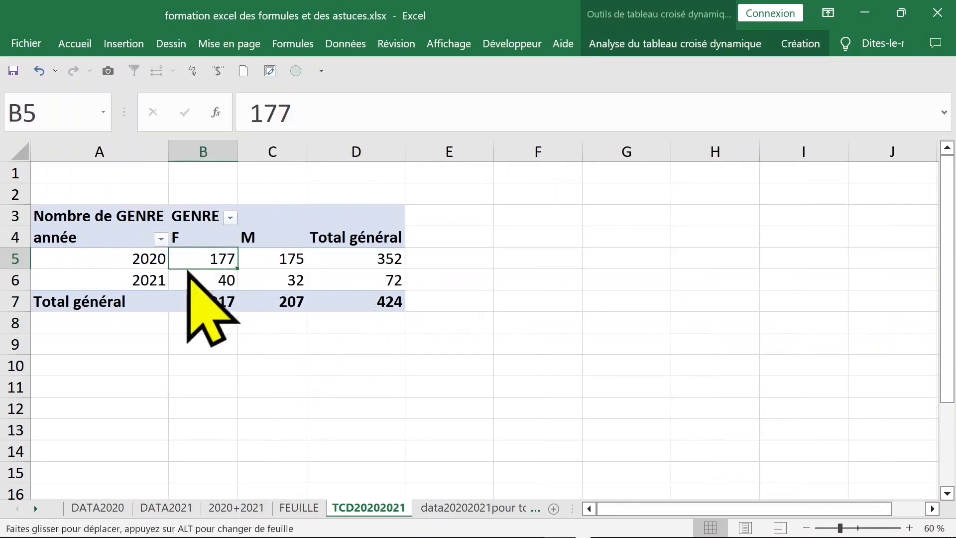
Examine the pivot table's counts by gender and its rows for the years 2020 and 2021.
{"action": "left_click_drag", "start_coordinate": [200, 252], "coordinate": [273, 273]}
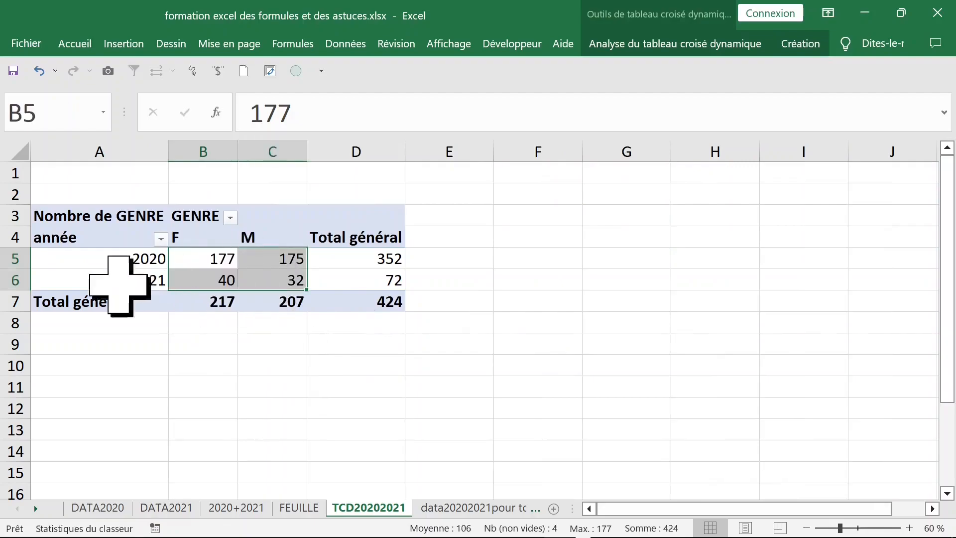
{"action": "left_click", "coordinate": [92, 262]}
{"action": "left_click", "coordinate": [91, 261]}
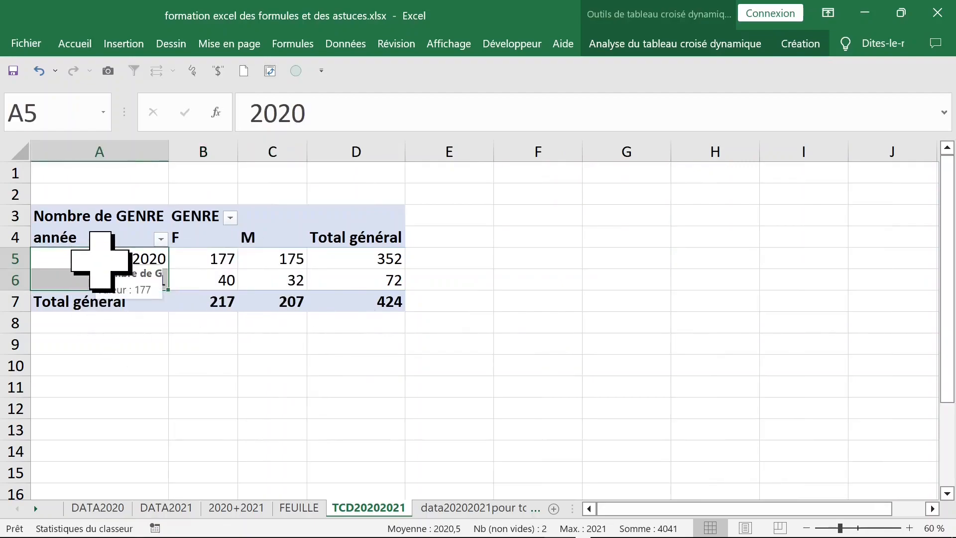
{"action": "left_click", "coordinate": [99, 260]}
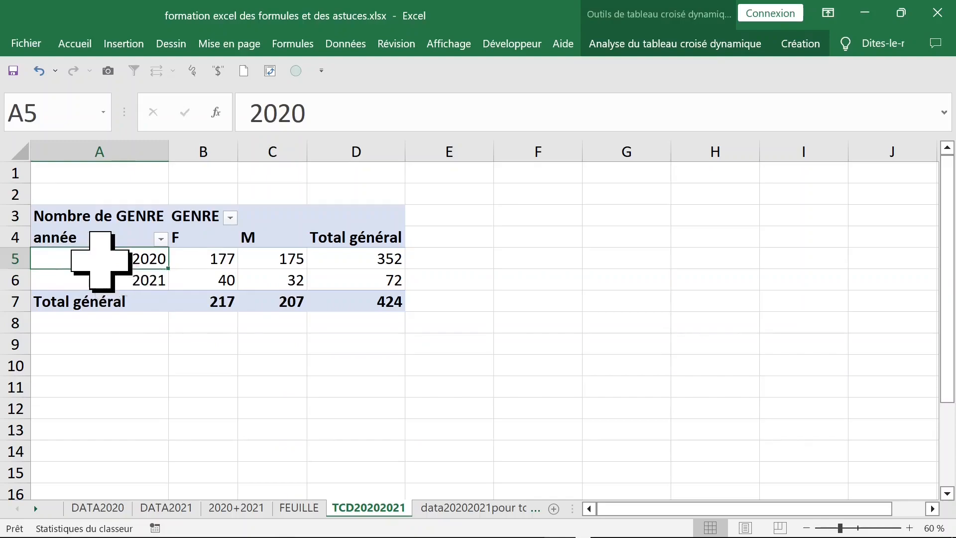
{"action": "right_click", "coordinate": [100, 260]}
{"action": "left_click", "coordinate": [196, 521]}
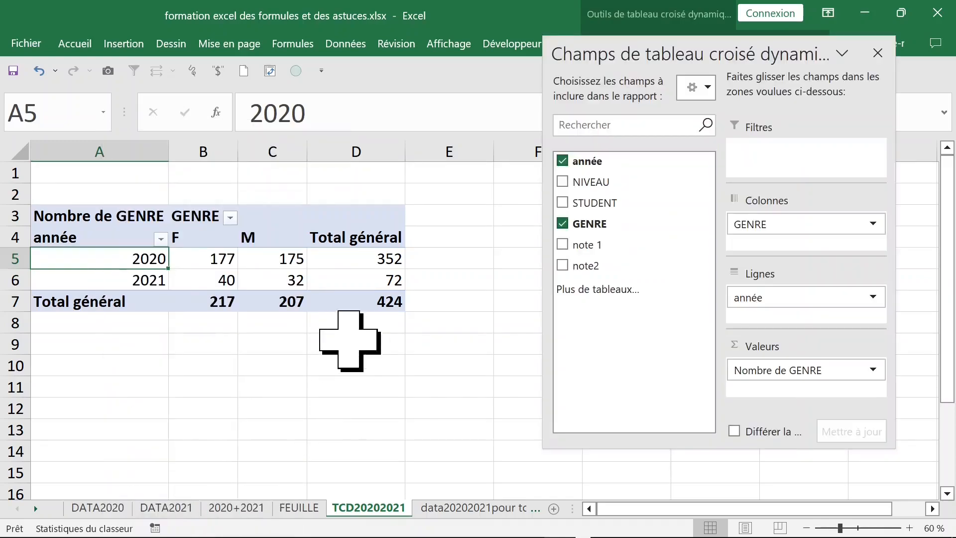
{"action": "left_click", "coordinate": [878, 53]}
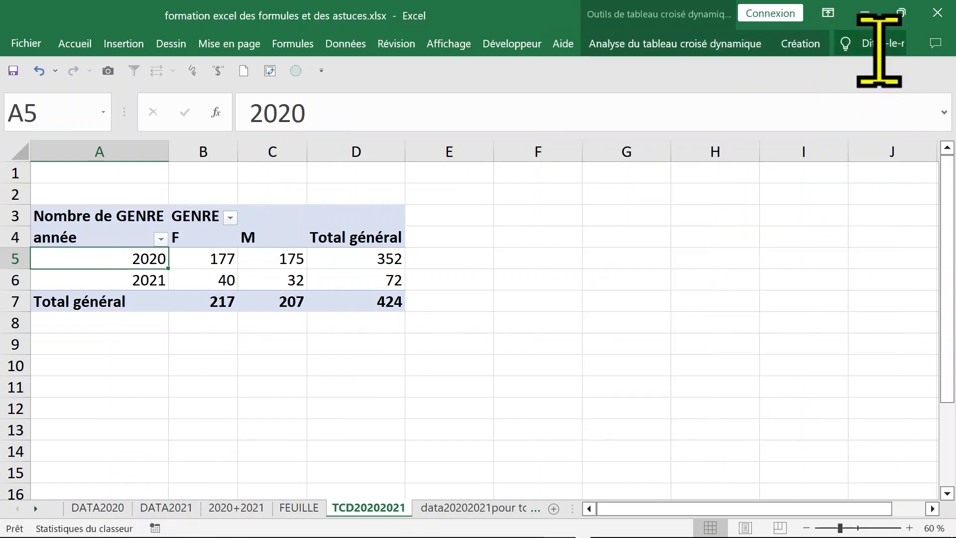
Show the pivot table's field list again.
{"action": "left_click", "coordinate": [801, 44]}
{"action": "left_click", "coordinate": [740, 44]}
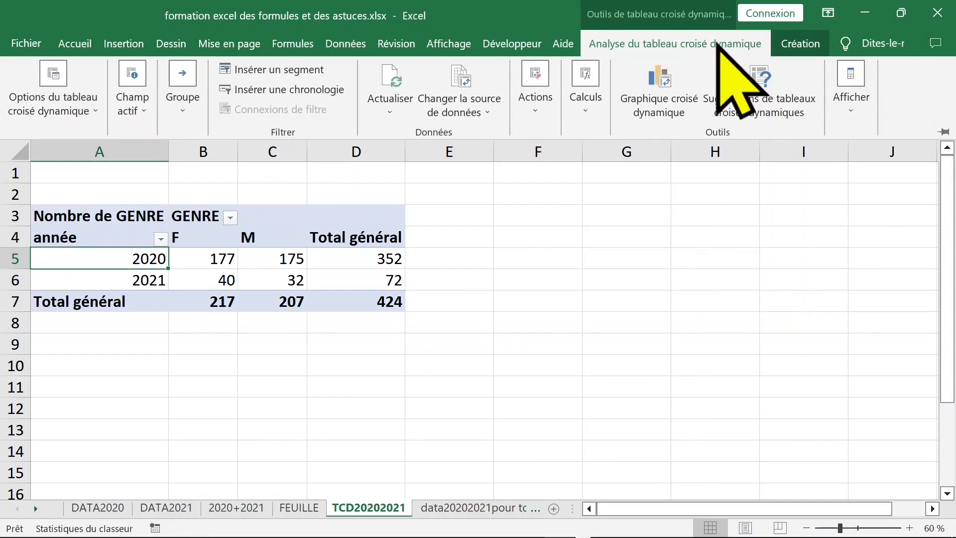
{"action": "left_click", "coordinate": [873, 119]}
{"action": "left_click", "coordinate": [836, 166]}
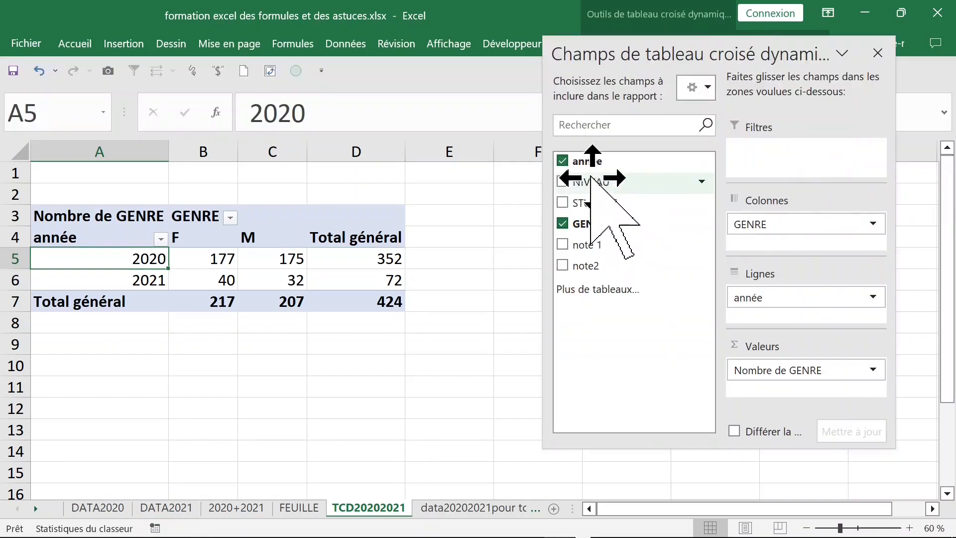
Replace année with NIVEAU in the pivot table's rows, and remove all fields to empty the report.
{"action": "left_click", "coordinate": [562, 161]}
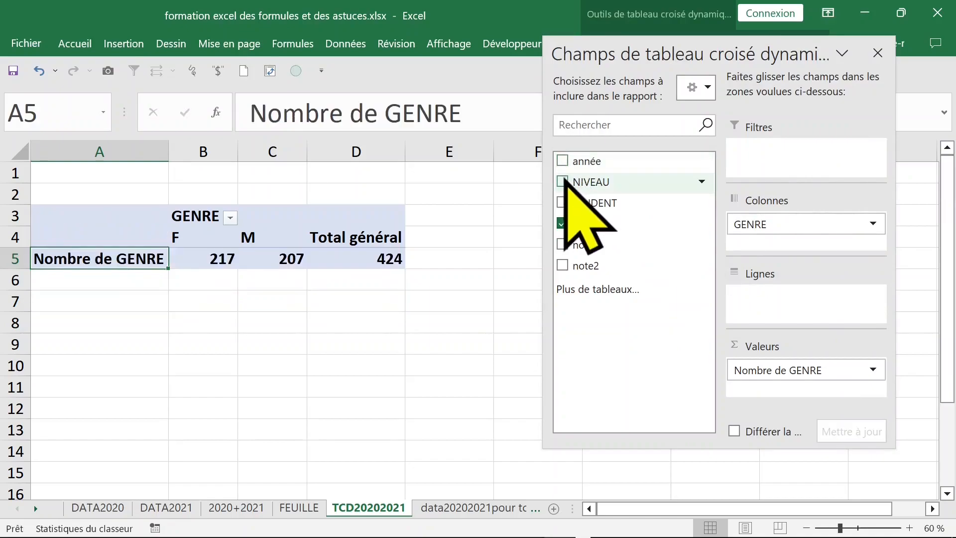
{"action": "left_click", "coordinate": [562, 182]}
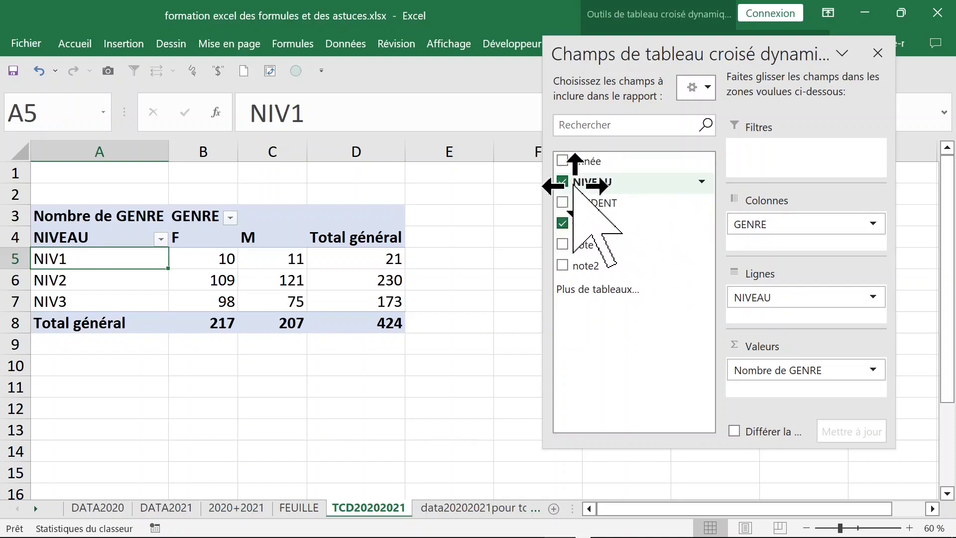
{"action": "left_click", "coordinate": [563, 182]}
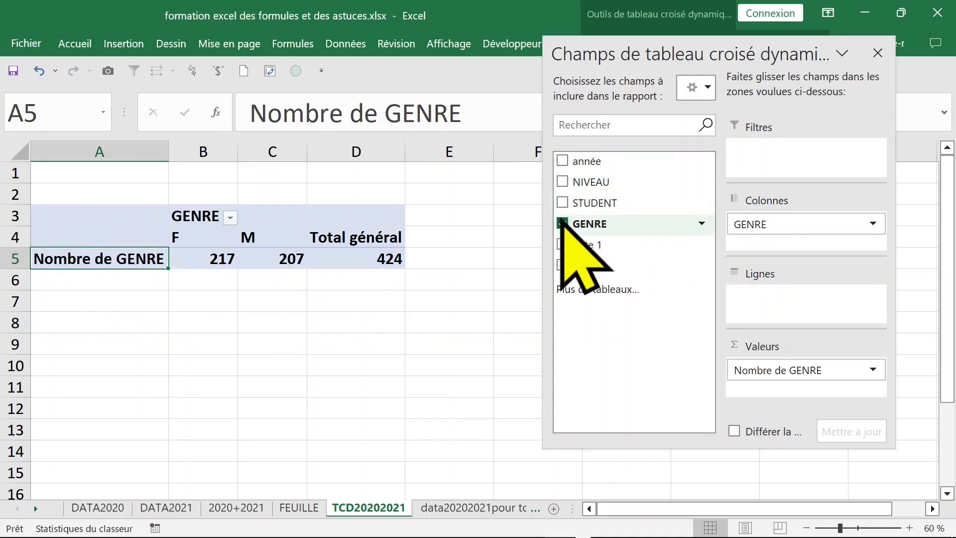
{"action": "left_click", "coordinate": [562, 223]}
{"action": "left_click", "coordinate": [271, 280]}
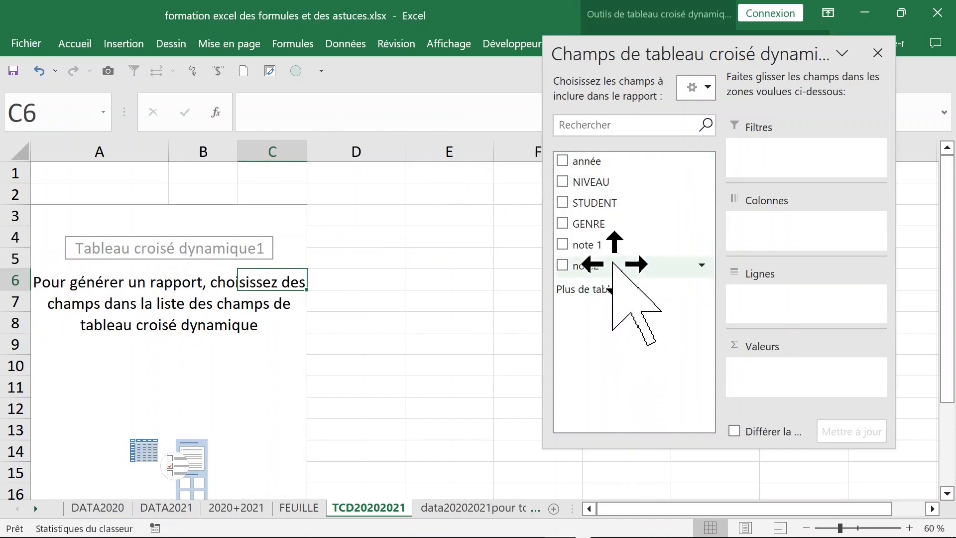
Place note 1 in the empty pivot table's rows and année in its columns.
{"action": "left_click_drag", "start_coordinate": [600, 247], "coordinate": [784, 306]}
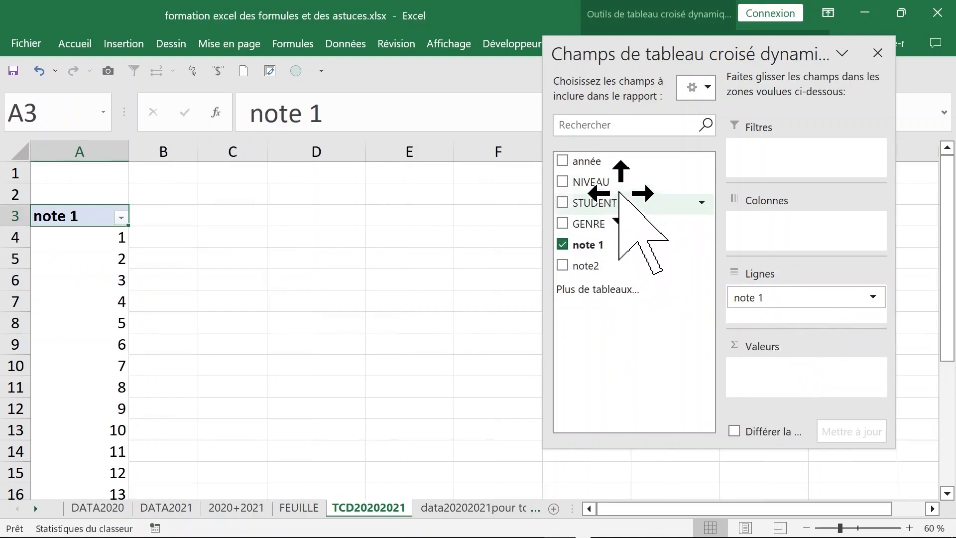
{"action": "left_click_drag", "start_coordinate": [602, 167], "coordinate": [776, 216]}
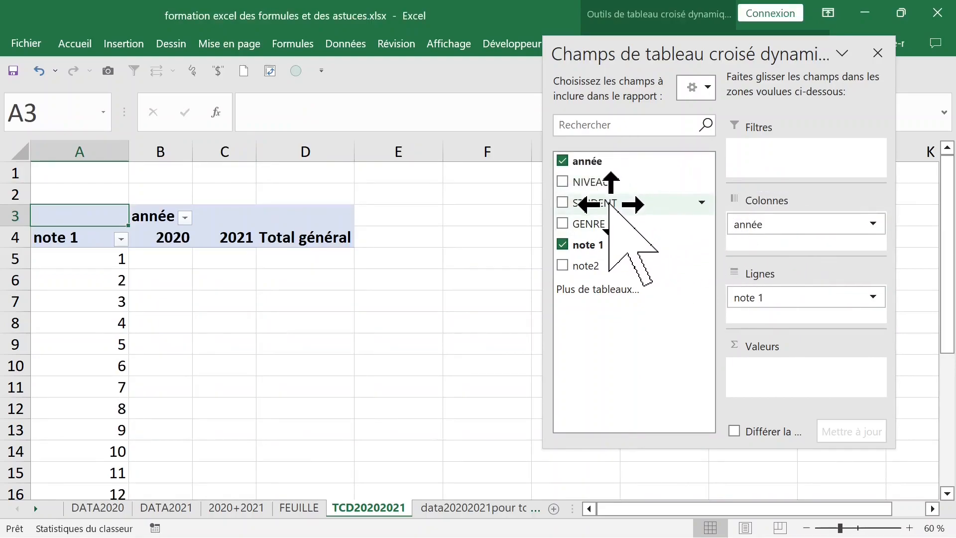
Try a count of NIVEAU as the pivot table's values, and replace it with a count of GENRE.
{"action": "left_click_drag", "start_coordinate": [604, 183], "coordinate": [774, 371]}
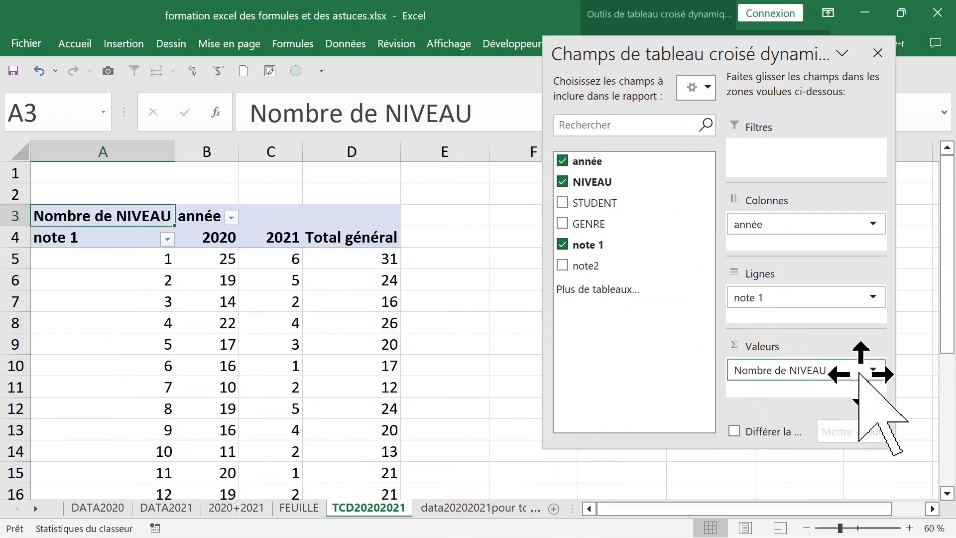
{"action": "left_click_drag", "start_coordinate": [855, 372], "coordinate": [606, 352]}
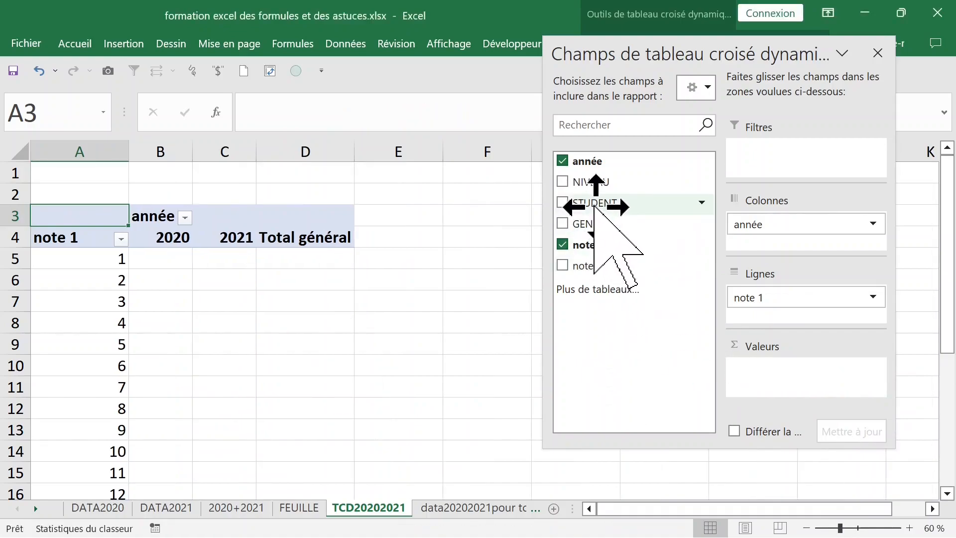
{"action": "left_click_drag", "start_coordinate": [607, 223], "coordinate": [779, 374]}
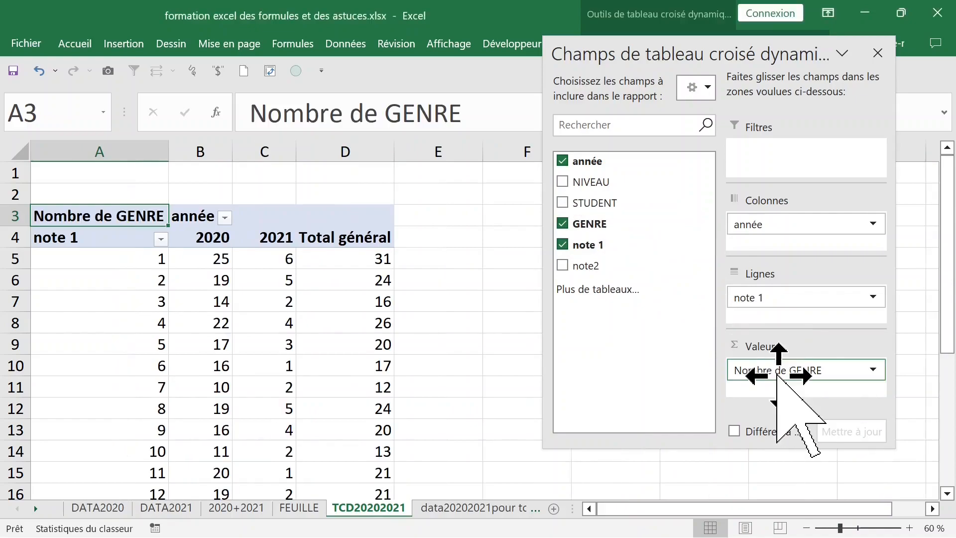
{"action": "left_click", "coordinate": [215, 259]}
{"action": "mouse_move", "coordinate": [338, 298]}
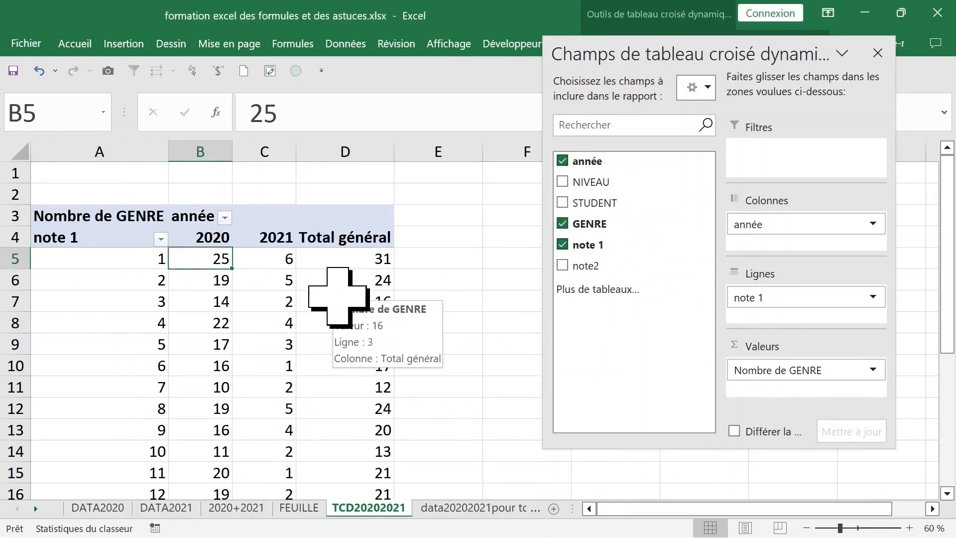
Group the pivot table's note 1 row values from 0 to 20 in intervals of 10.
{"action": "left_click", "coordinate": [127, 251]}
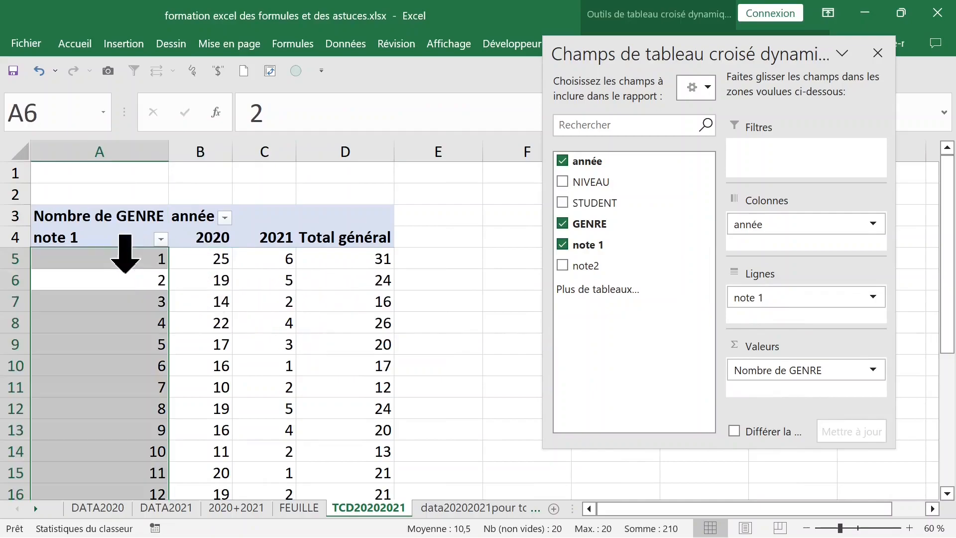
{"action": "left_click", "coordinate": [120, 260]}
{"action": "right_click", "coordinate": [121, 262]}
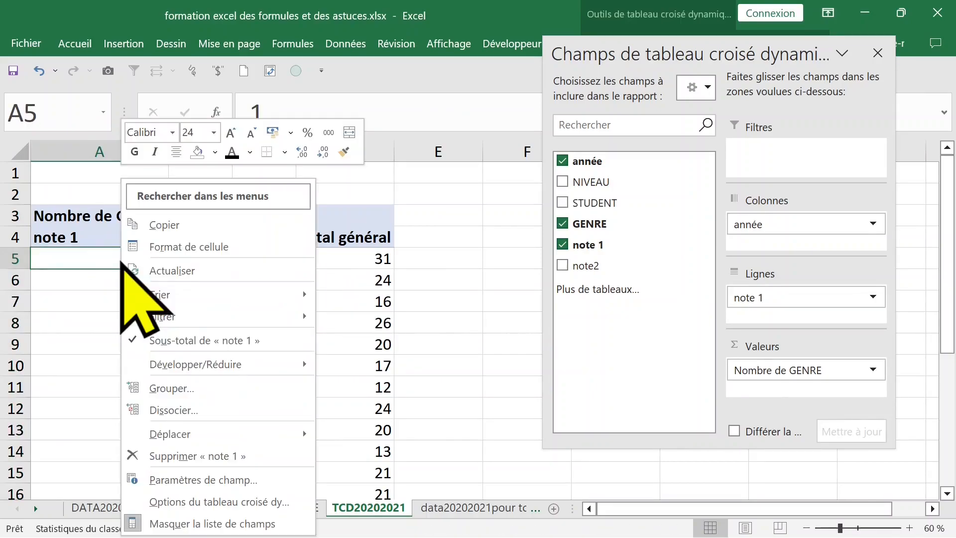
{"action": "left_click", "coordinate": [189, 388]}
{"action": "left_click_drag", "start_coordinate": [151, 309], "coordinate": [454, 115]}
{"action": "left_click", "coordinate": [512, 163]}
{"action": "left_click_drag", "start_coordinate": [511, 163], "coordinate": [450, 162]}
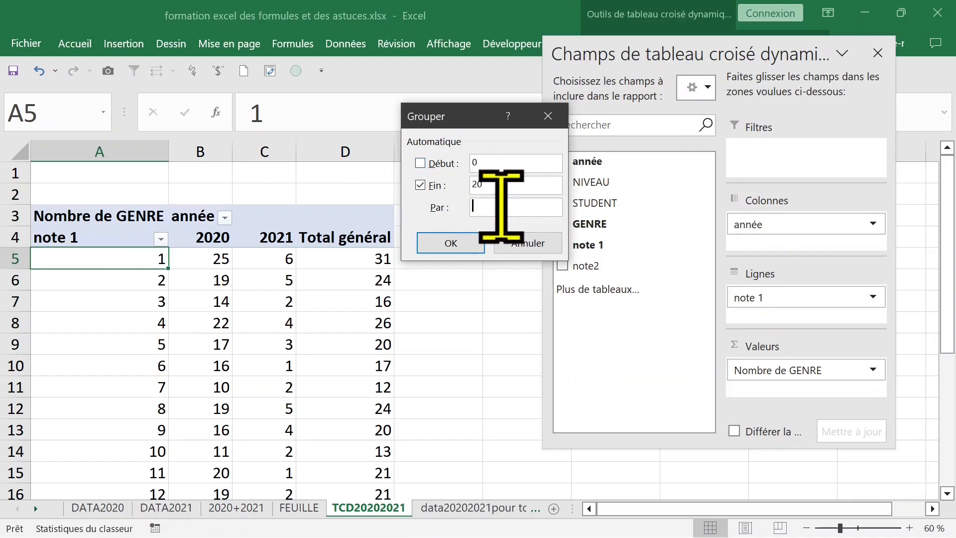
{"action": "key", "text": "Return"}
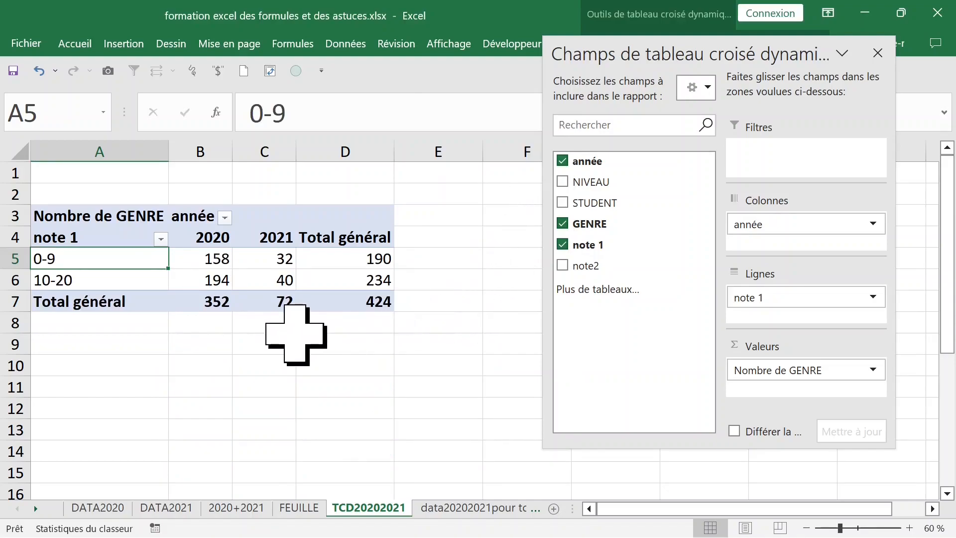
{"action": "left_click", "coordinate": [209, 256]}
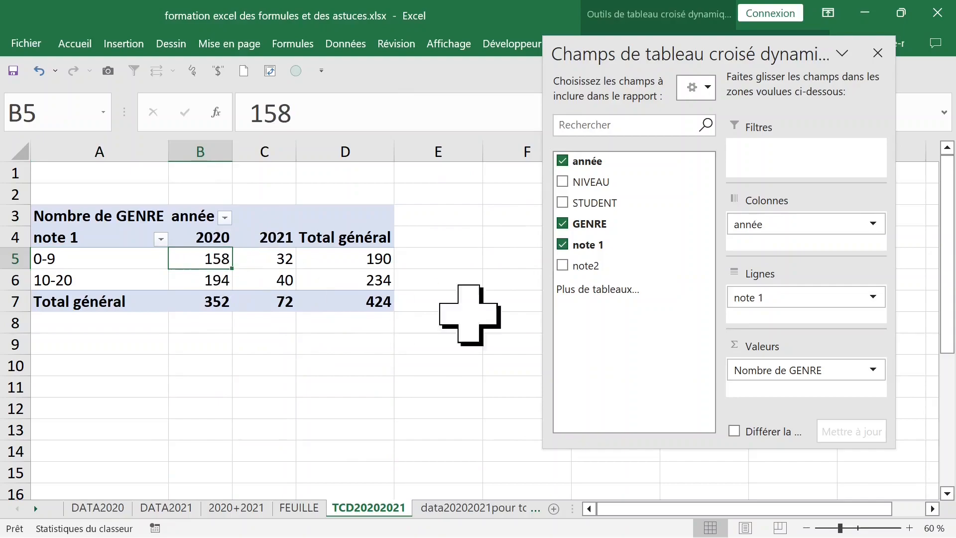
Add NIVEAU to the pivot table's rows above note 1 to break the grade groups down by level.
{"action": "mouse_move", "coordinate": [604, 182]}
{"action": "left_mouse_down"}
{"action": "mouse_move", "coordinate": [735, 233]}
{"action": "mouse_move", "coordinate": [809, 230]}
{"action": "mouse_move", "coordinate": [784, 252]}
{"action": "mouse_move", "coordinate": [766, 244]}
{"action": "mouse_move", "coordinate": [811, 224]}
{"action": "mouse_move", "coordinate": [778, 277]}
{"action": "mouse_move", "coordinate": [793, 300]}
{"action": "mouse_move", "coordinate": [779, 293]}
{"action": "left_mouse_up"}
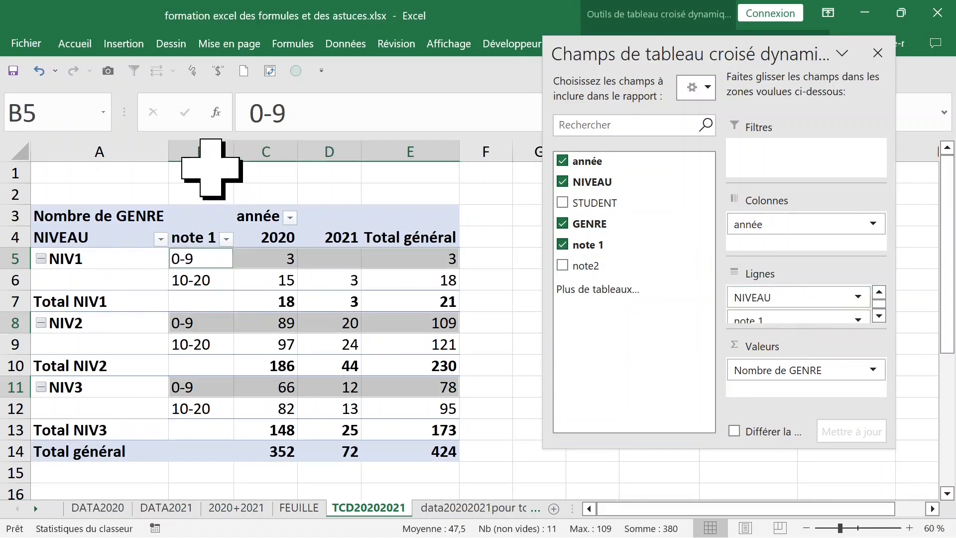
{"action": "left_click", "coordinate": [320, 338]}
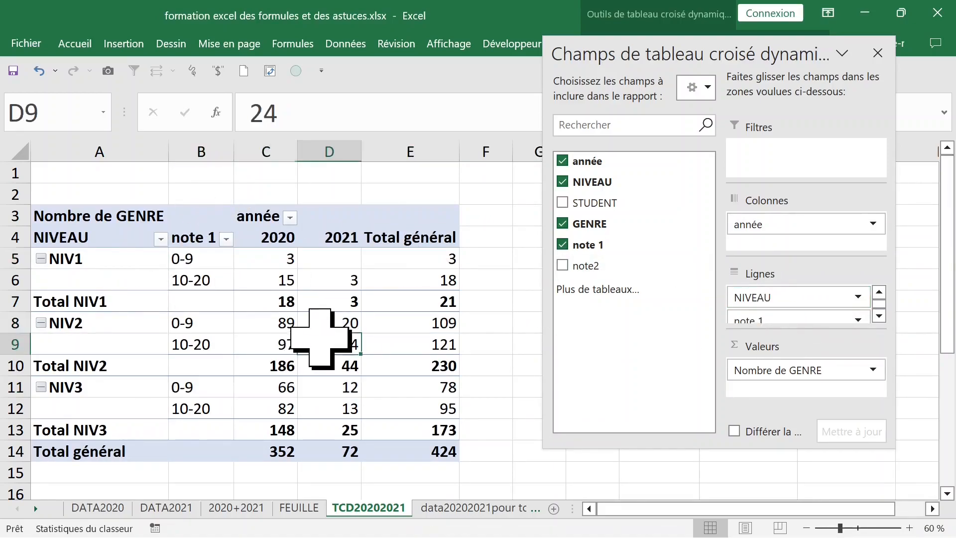
{"action": "left_click", "coordinate": [267, 257]}
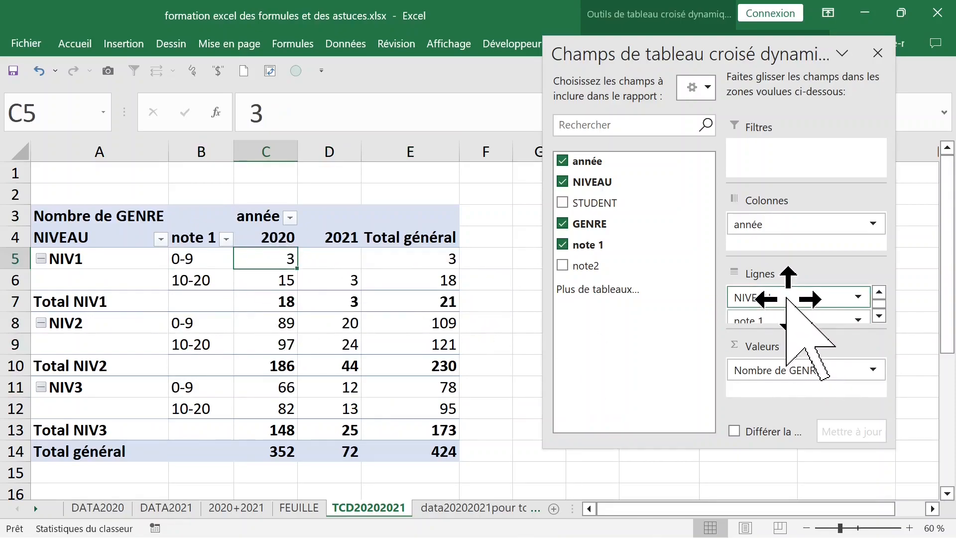
Move NIVEAU from the rows to the report filters and filter the pivot table on NIV1.
{"action": "left_click_drag", "start_coordinate": [786, 299], "coordinate": [811, 149]}
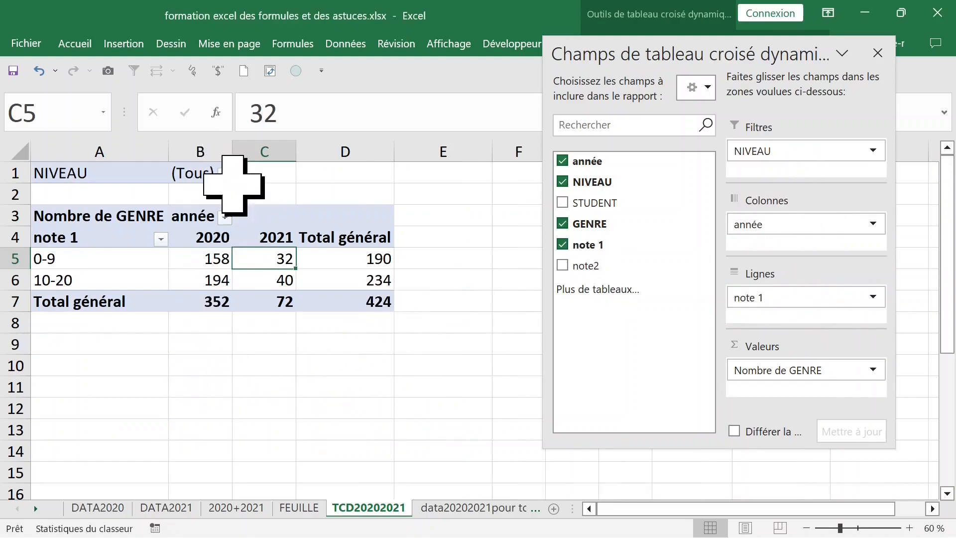
{"action": "left_click", "coordinate": [224, 174]}
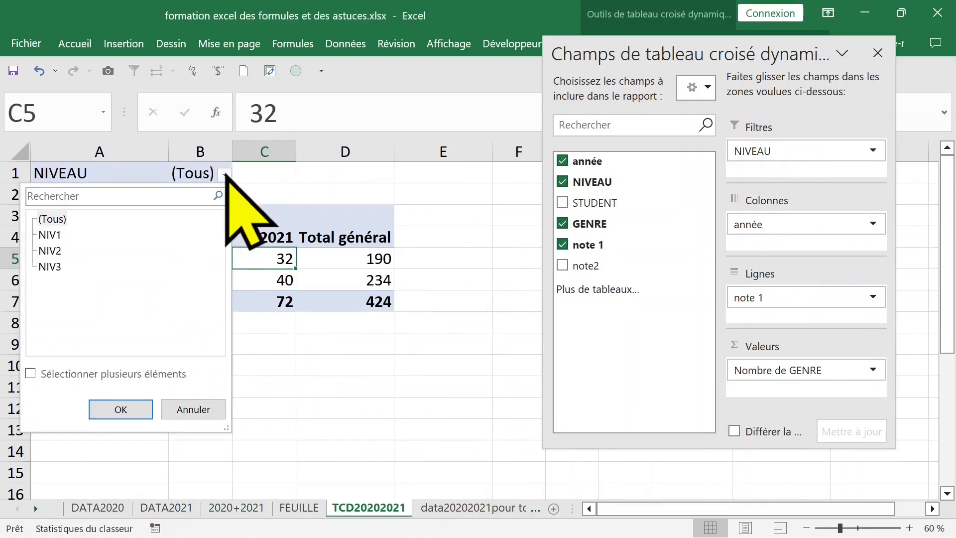
{"action": "left_click", "coordinate": [49, 235]}
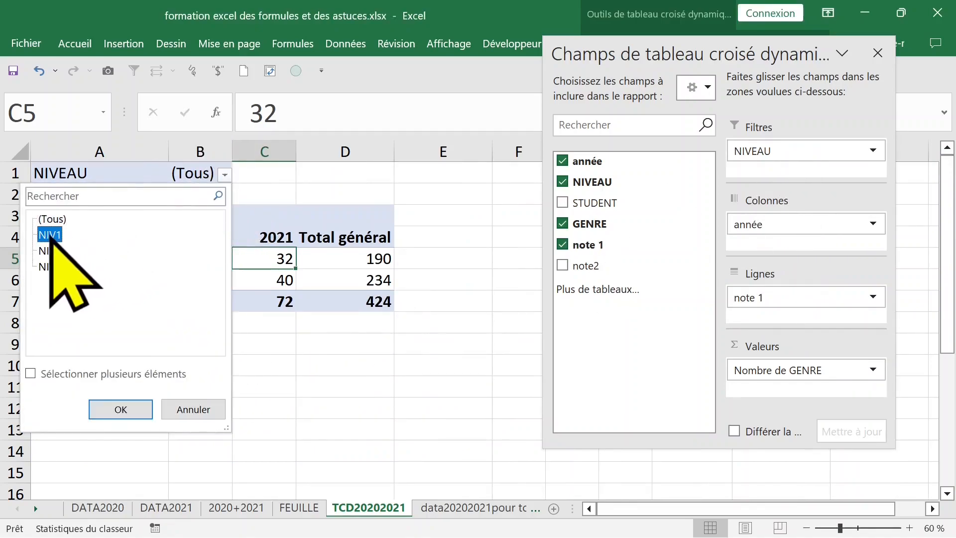
{"action": "left_click", "coordinate": [121, 409]}
Switch the NIVEAU report filter to NIV2 and check the filtered counts.
{"action": "left_click", "coordinate": [224, 174]}
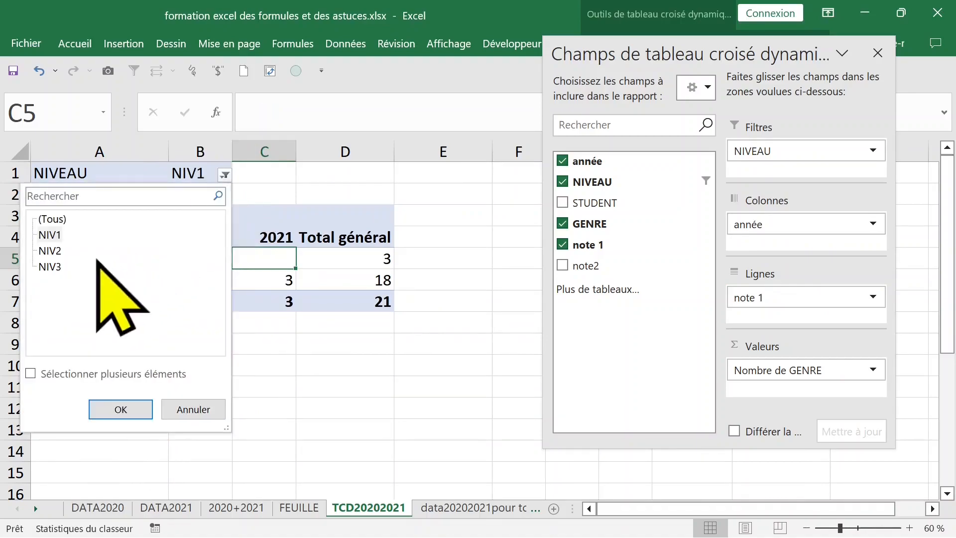
{"action": "left_click", "coordinate": [49, 251]}
{"action": "left_click", "coordinate": [121, 409]}
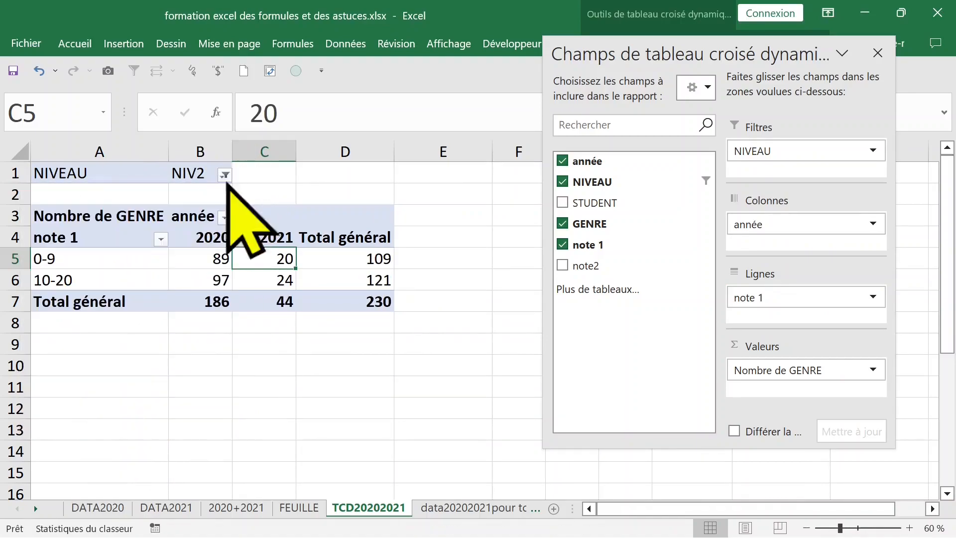
{"action": "left_click", "coordinate": [204, 174]}
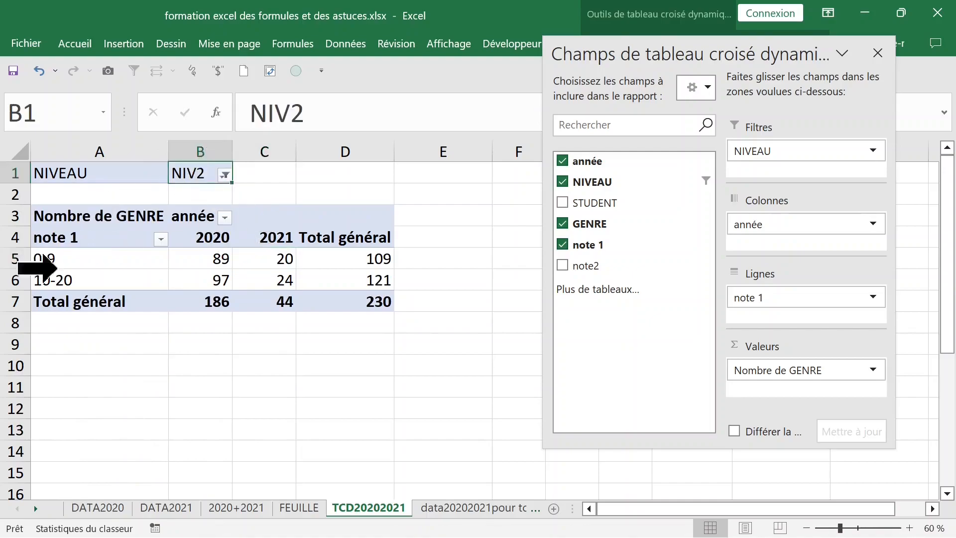
{"action": "left_click", "coordinate": [215, 299]}
Reset the NIVEAU report filter to (Tous) so that every level is included.
{"action": "left_click", "coordinate": [224, 174]}
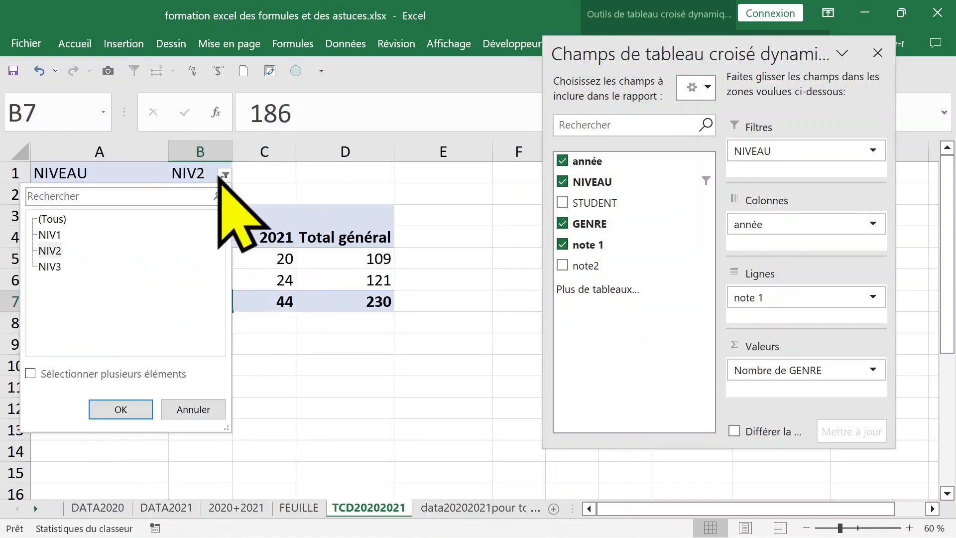
{"action": "left_click", "coordinate": [52, 219]}
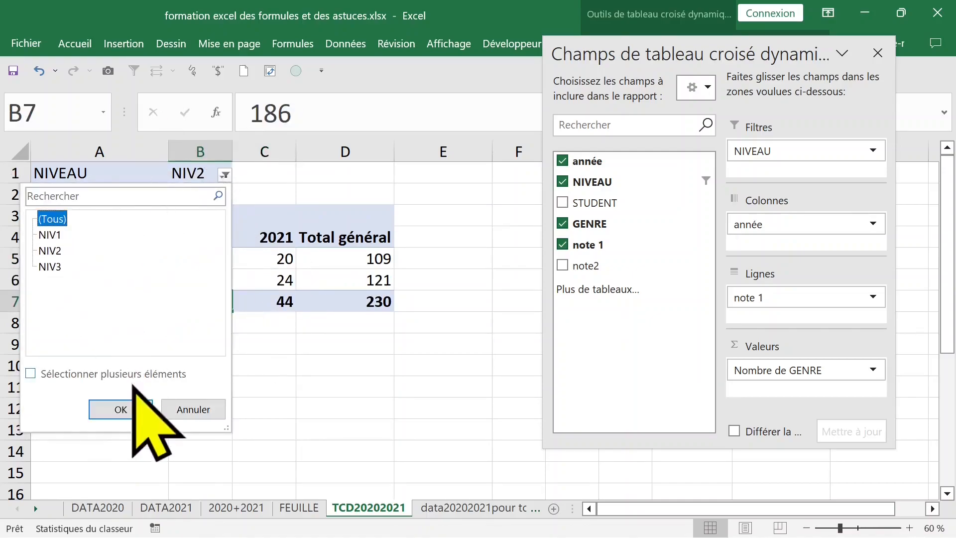
{"action": "left_click", "coordinate": [121, 410]}
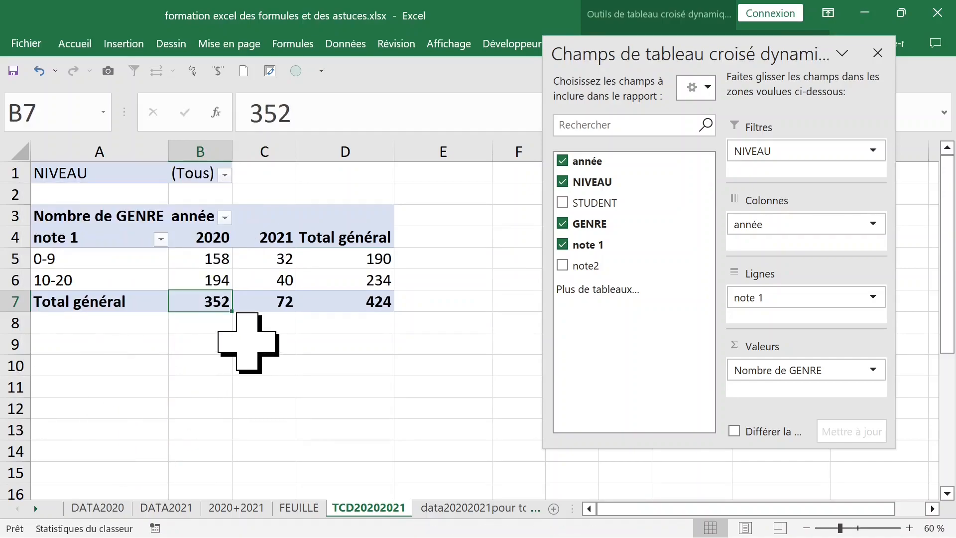